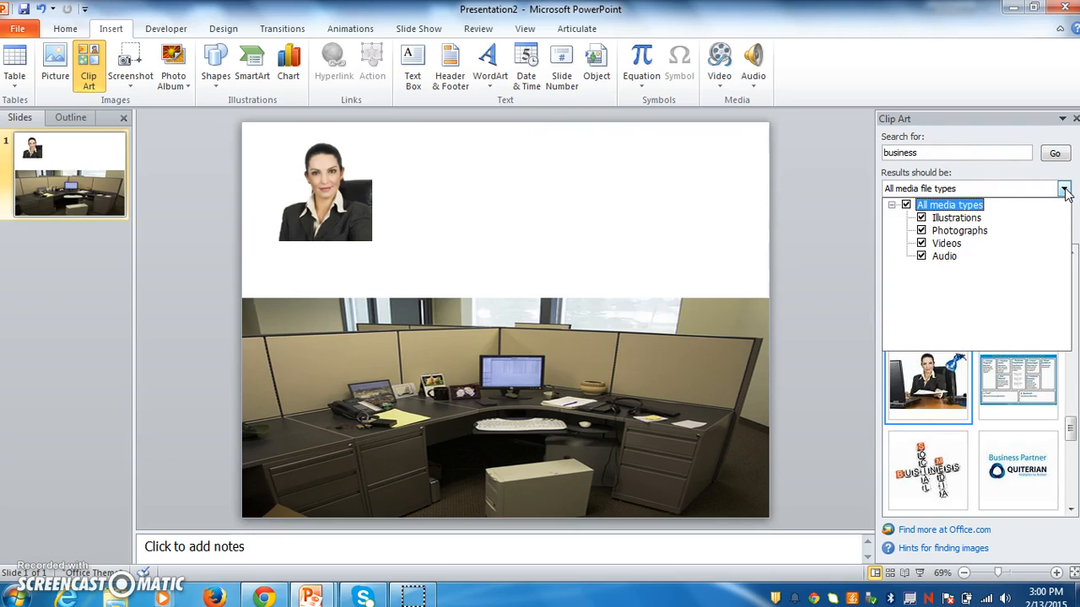
Step: Limit the clip art results to audio only and search for "telephone"
{"action": "left_click", "coordinate": [921, 243]}
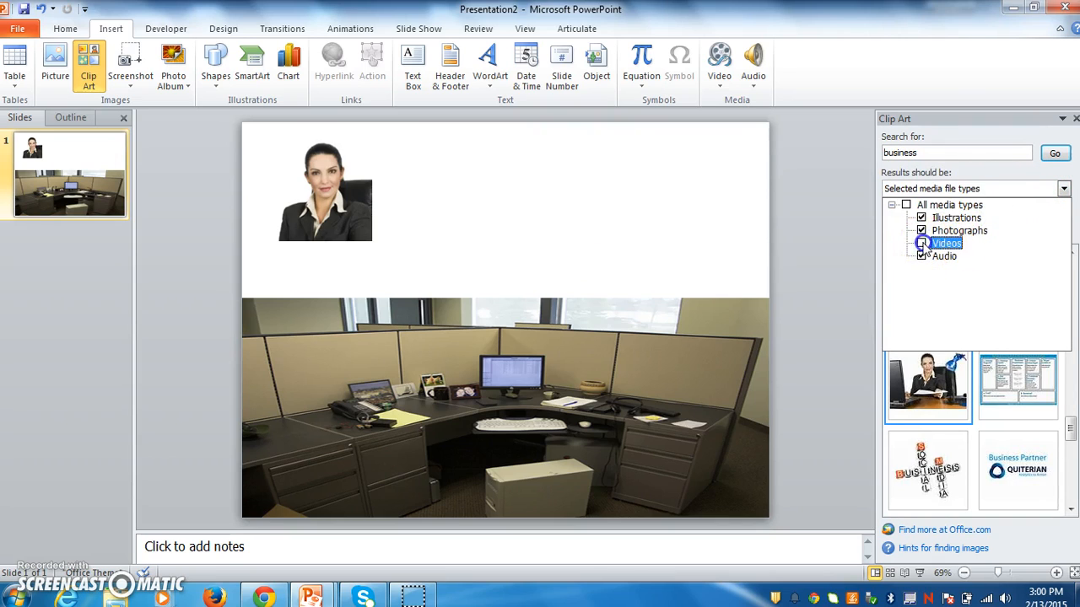
{"action": "left_click", "coordinate": [921, 230]}
{"action": "left_click", "coordinate": [921, 218]}
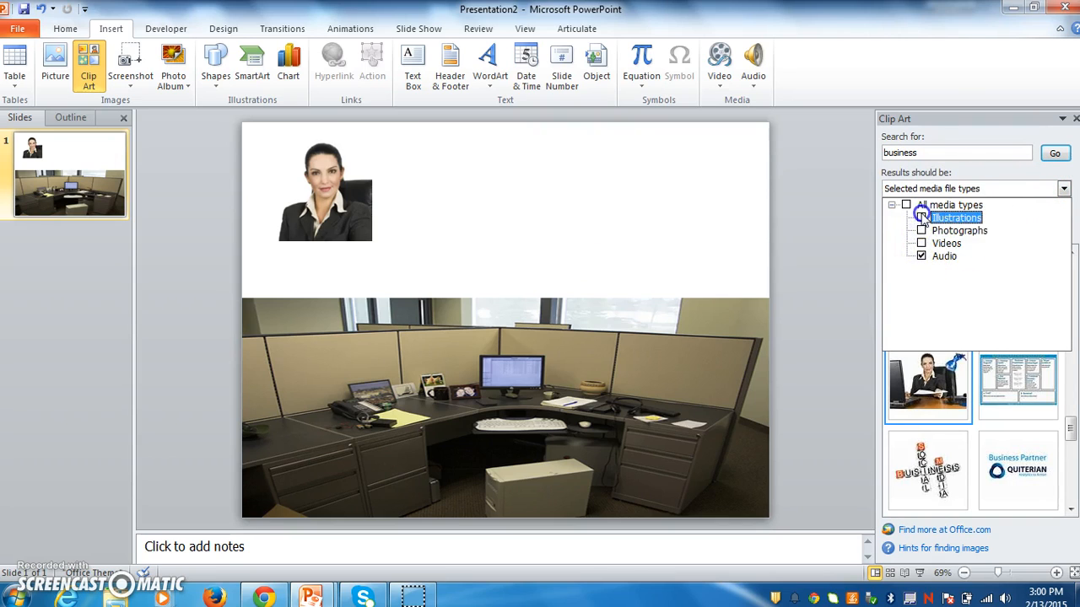
{"action": "left_click_drag", "start_coordinate": [923, 154], "coordinate": [840, 169]}
{"action": "type", "text": "telephone"}
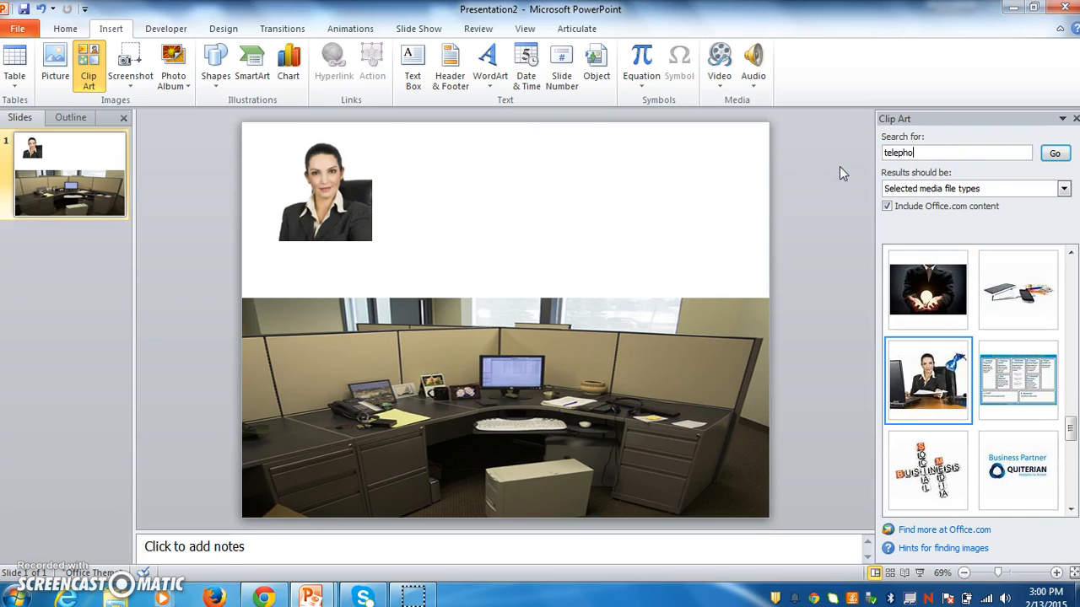
{"action": "left_click", "coordinate": [1055, 152]}
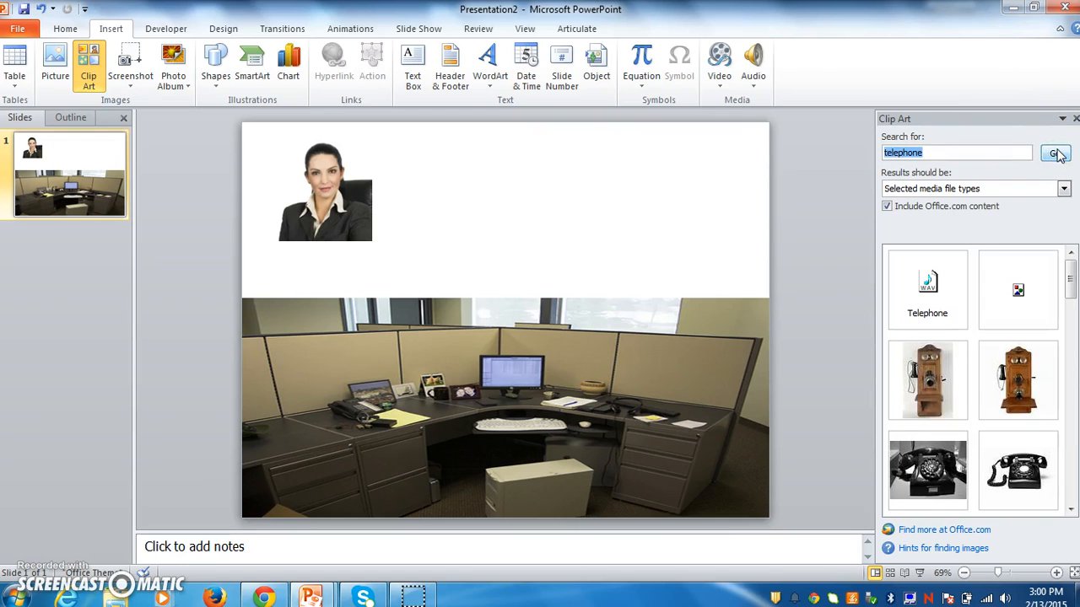
Step: Insert the Telephone sound clip, play it once, and move its speaker icon to the white area above the office photo
{"action": "left_click", "coordinate": [928, 289]}
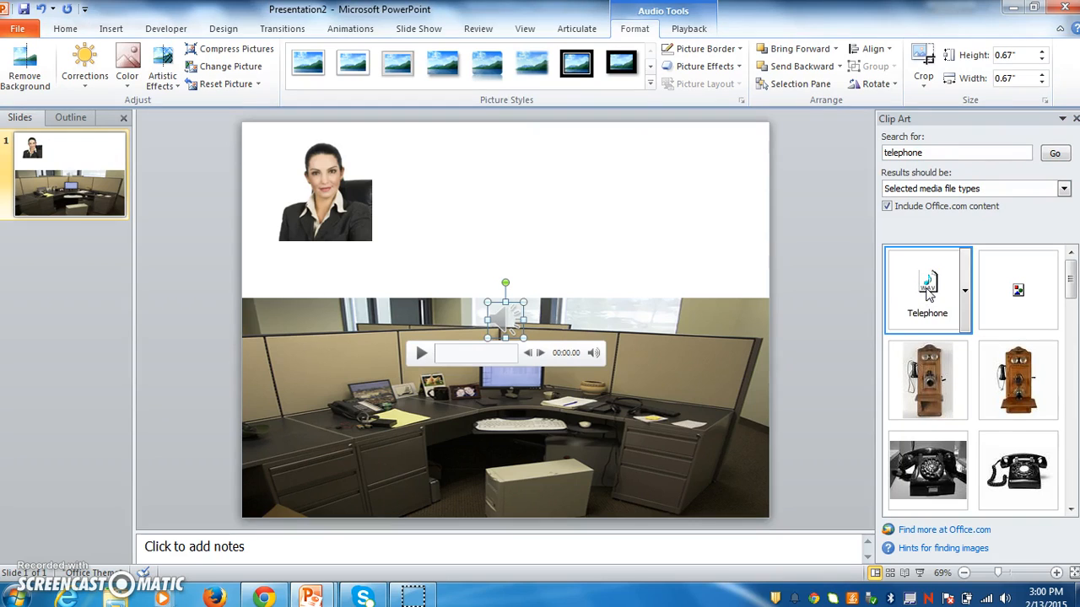
{"action": "left_click", "coordinate": [422, 355]}
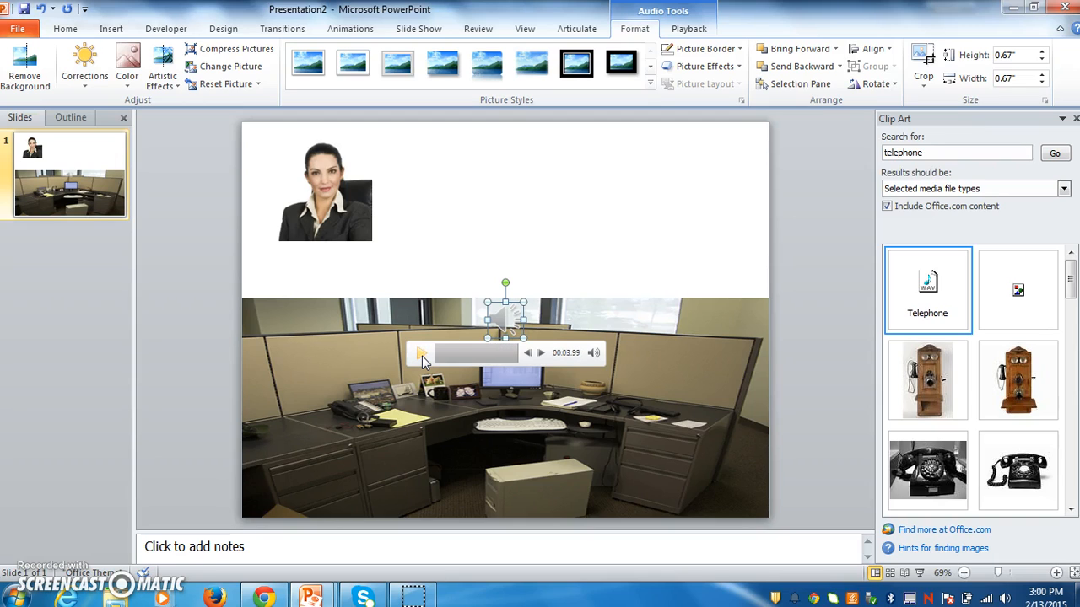
{"action": "left_click_drag", "start_coordinate": [506, 312], "coordinate": [589, 205]}
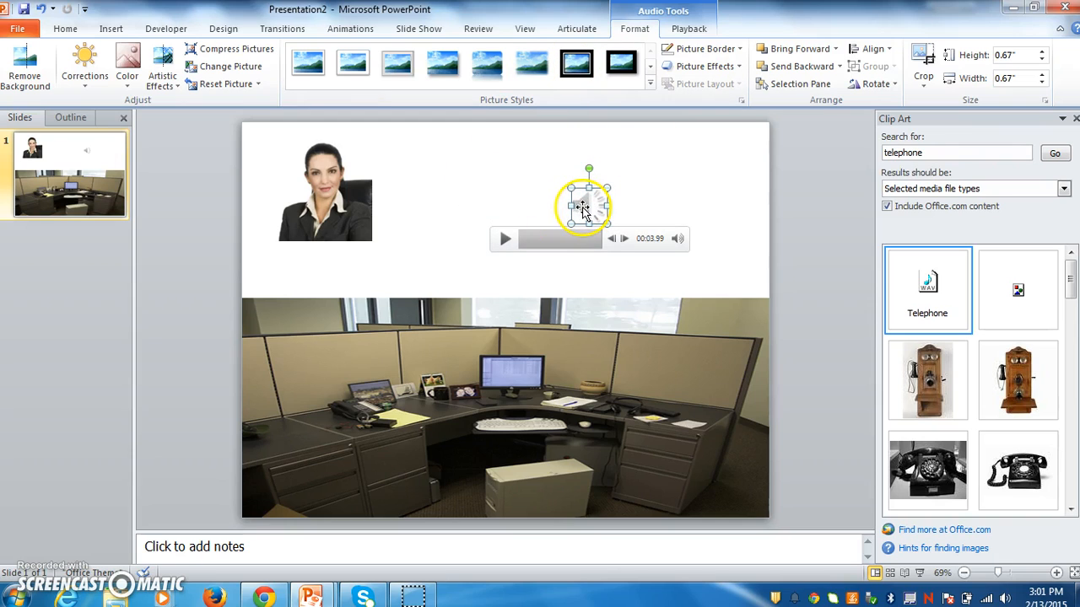
Step: Set the telephone sound's play animation to trigger on click of Oval 6
{"action": "left_click", "coordinate": [351, 29]}
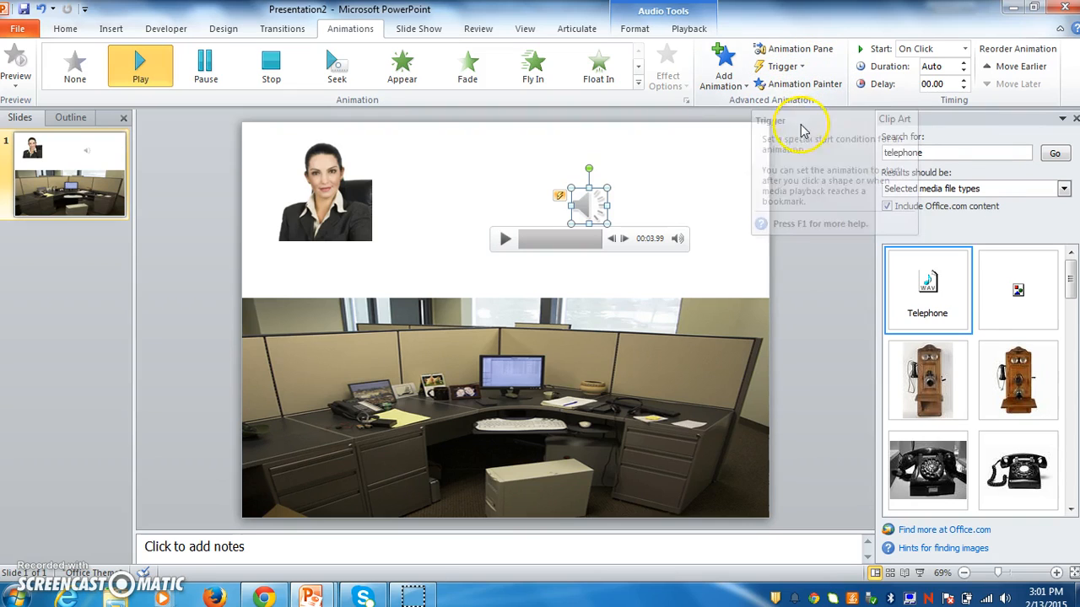
{"action": "double_click", "coordinate": [594, 209]}
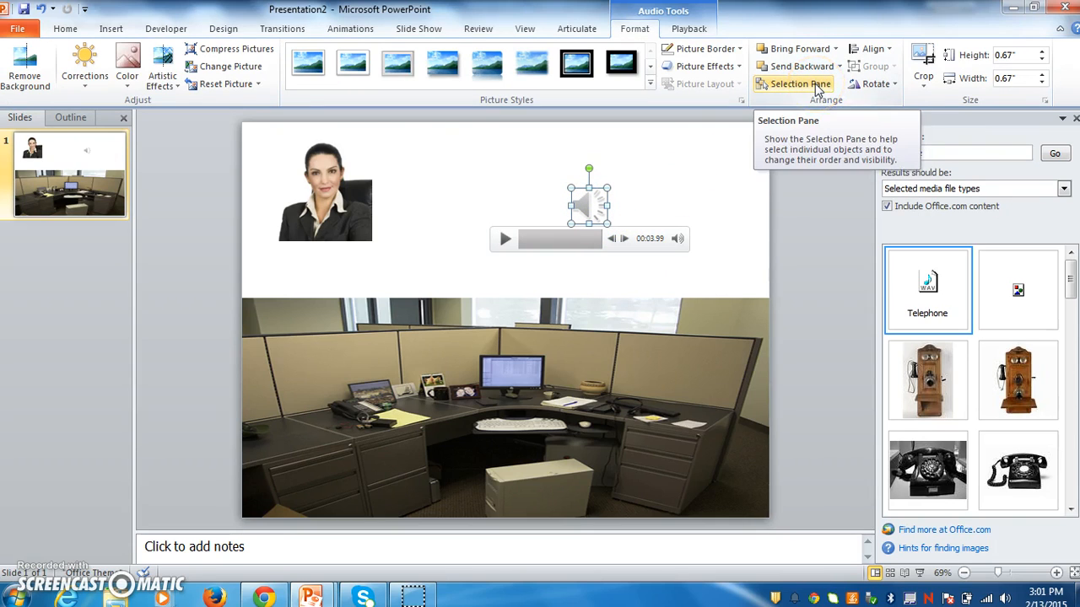
{"action": "left_click", "coordinate": [701, 29]}
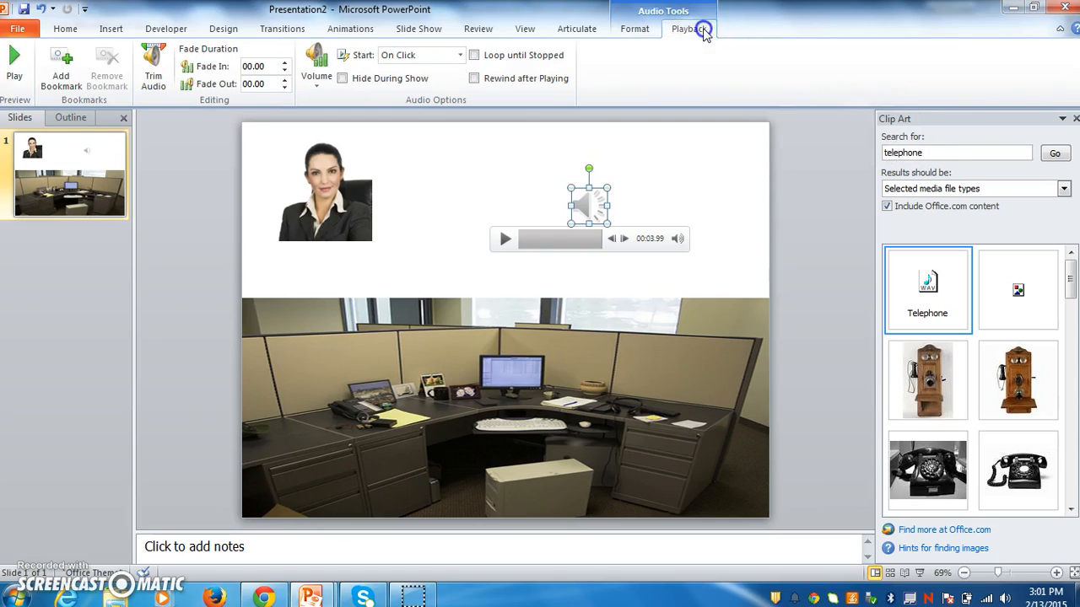
{"action": "double_click", "coordinate": [588, 206]}
{"action": "left_click", "coordinate": [361, 30]}
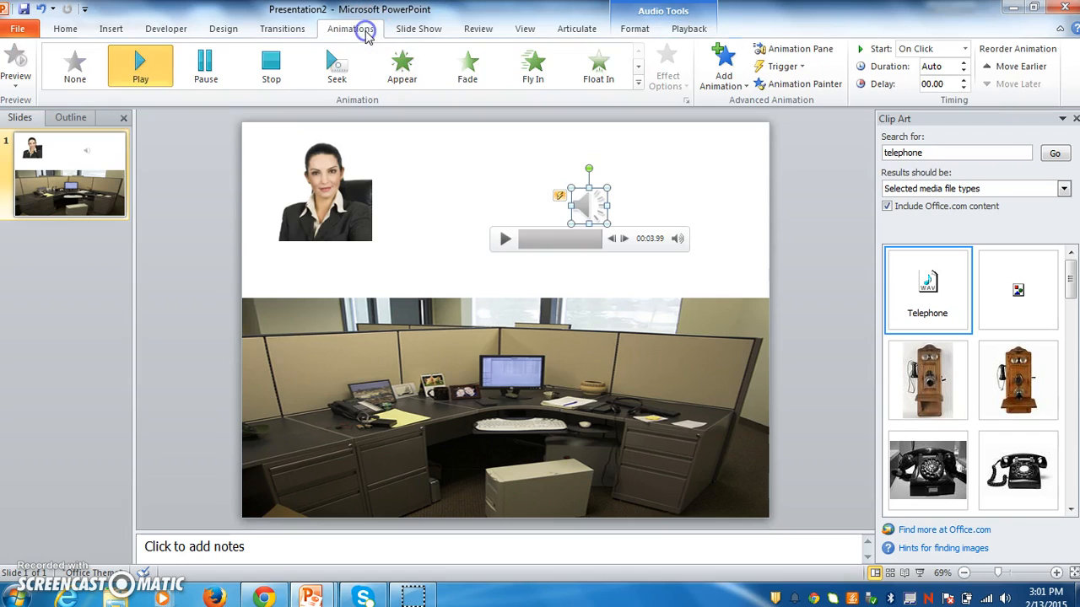
{"action": "left_click", "coordinate": [804, 71]}
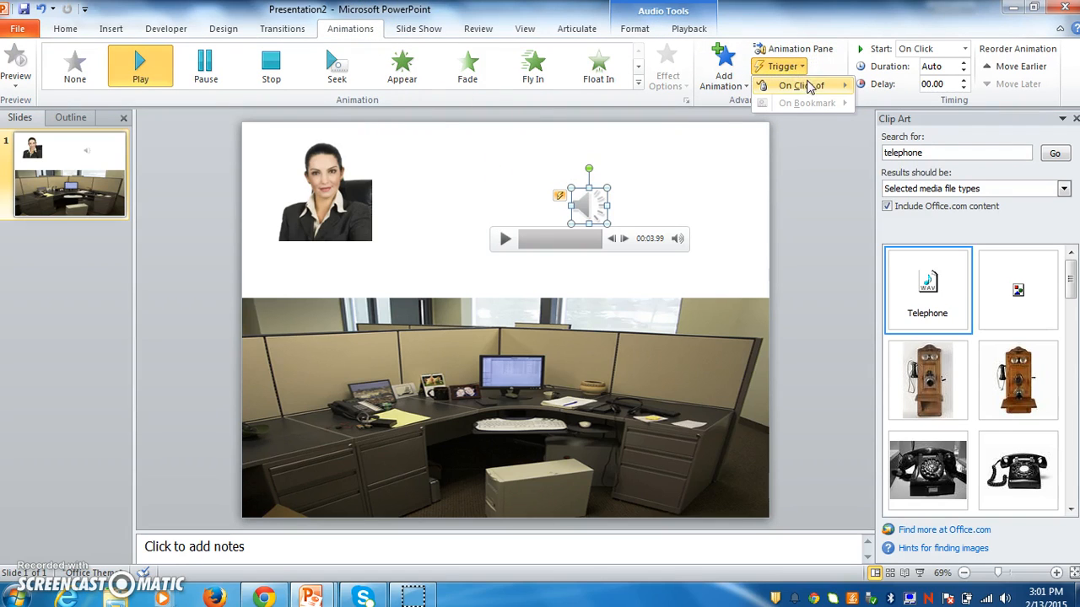
{"action": "mouse_move", "coordinate": [810, 90]}
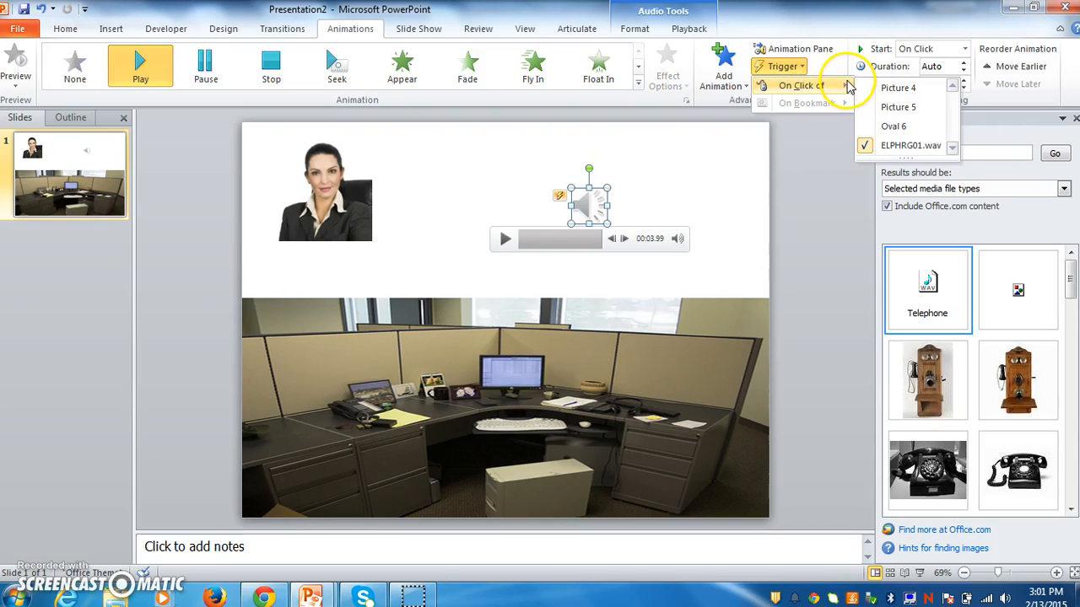
{"action": "left_click", "coordinate": [906, 129]}
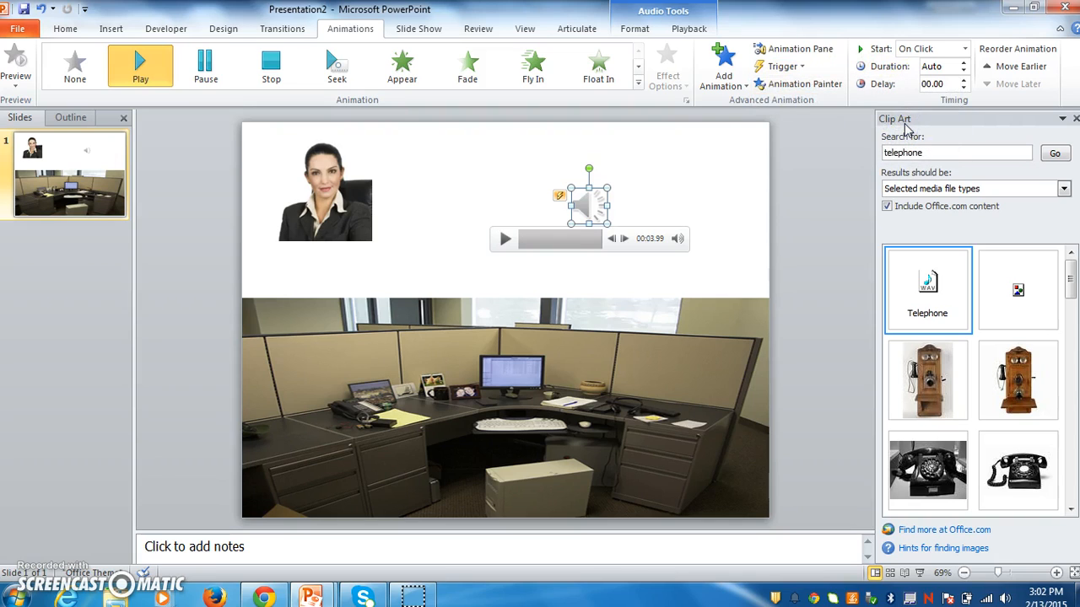
Step: Set the telephone sound's animation to repeat 2 times in its effect timing options
{"action": "left_click", "coordinate": [800, 52]}
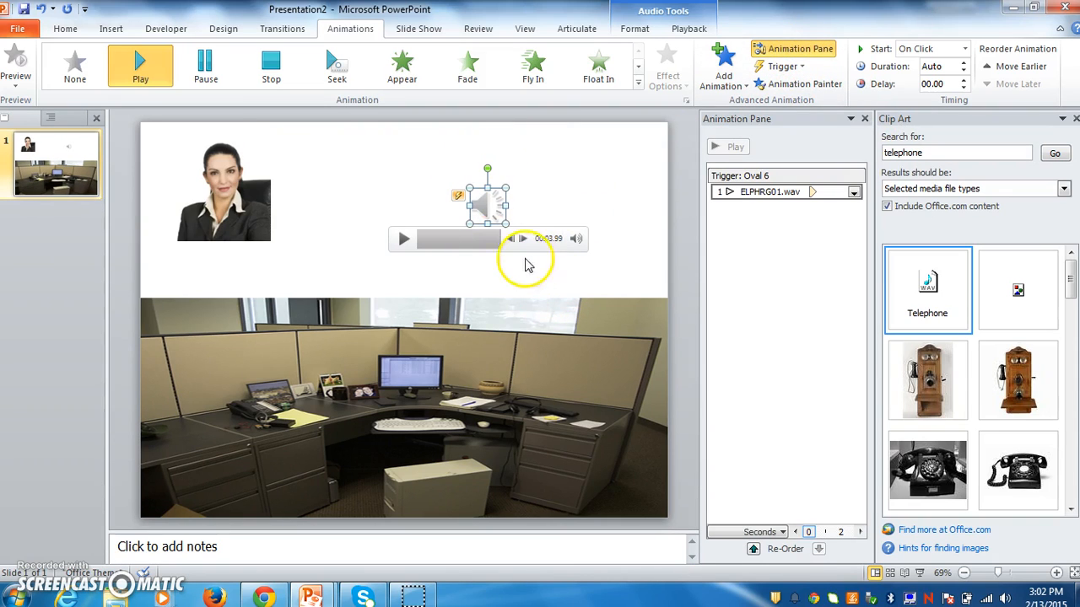
{"action": "left_click", "coordinate": [855, 193]}
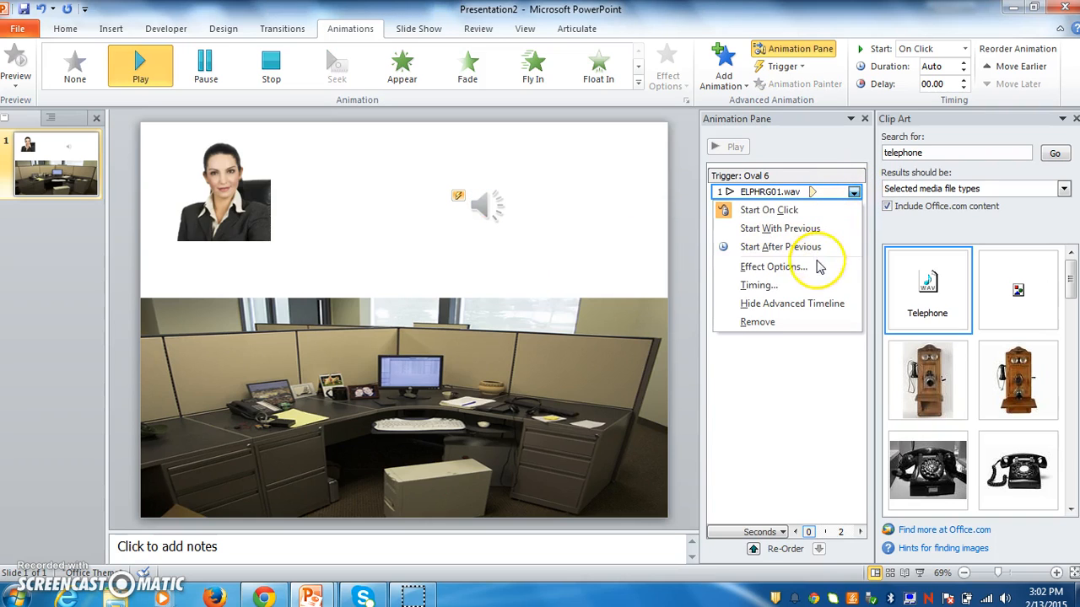
{"action": "left_click", "coordinate": [814, 268]}
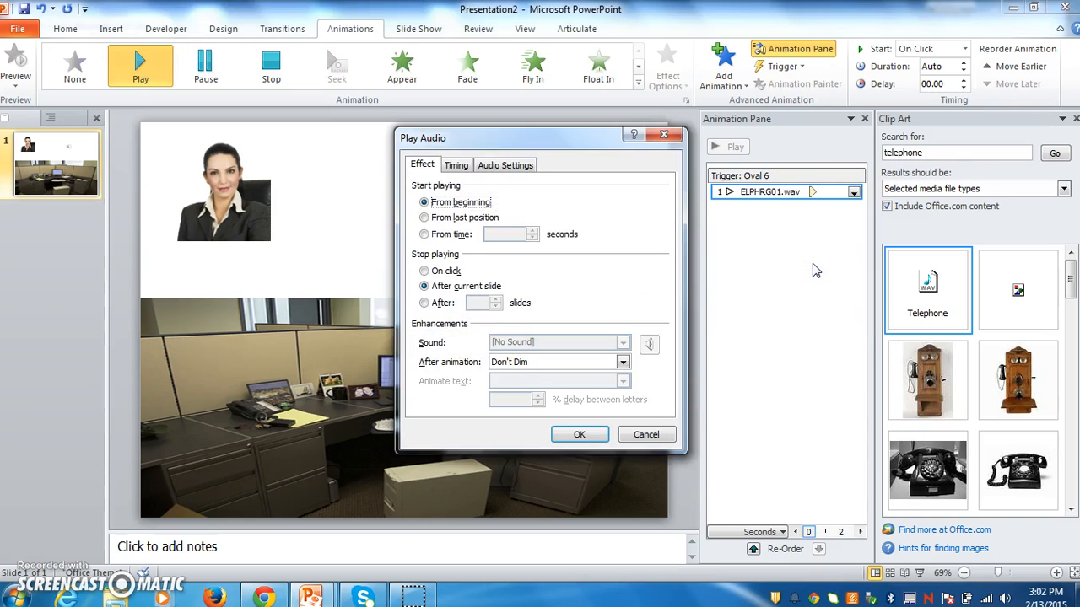
{"action": "left_click", "coordinate": [459, 166]}
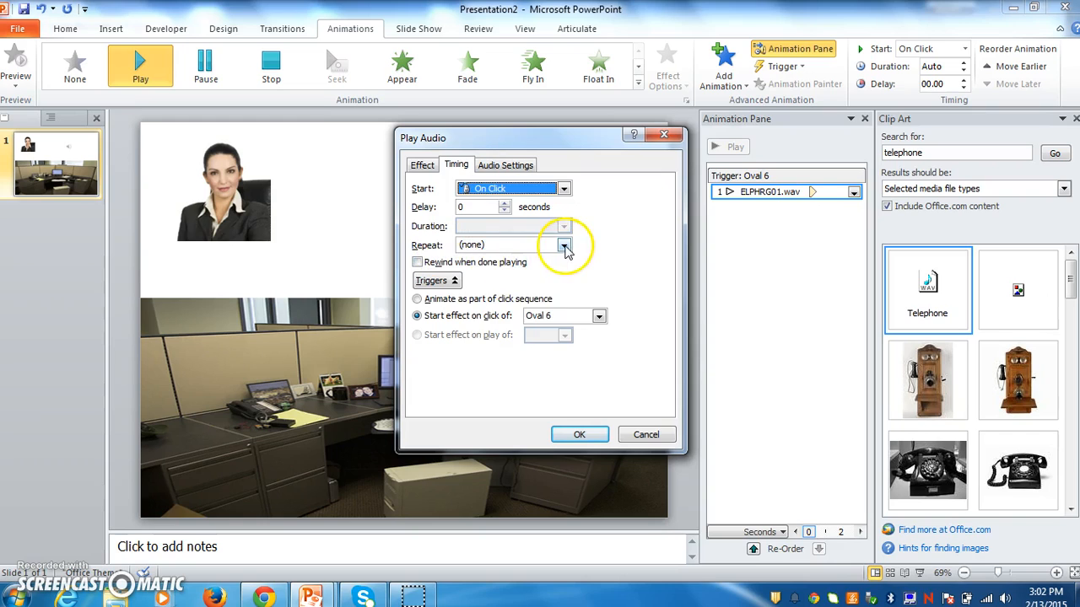
{"action": "left_click", "coordinate": [563, 244]}
{"action": "left_click", "coordinate": [544, 270]}
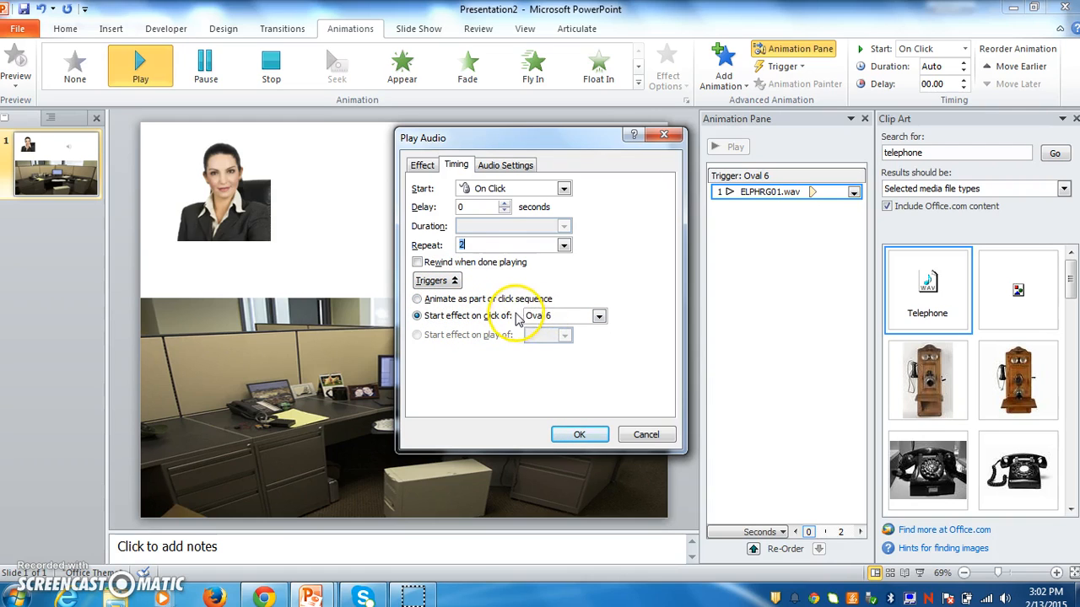
{"action": "left_click", "coordinate": [592, 434]}
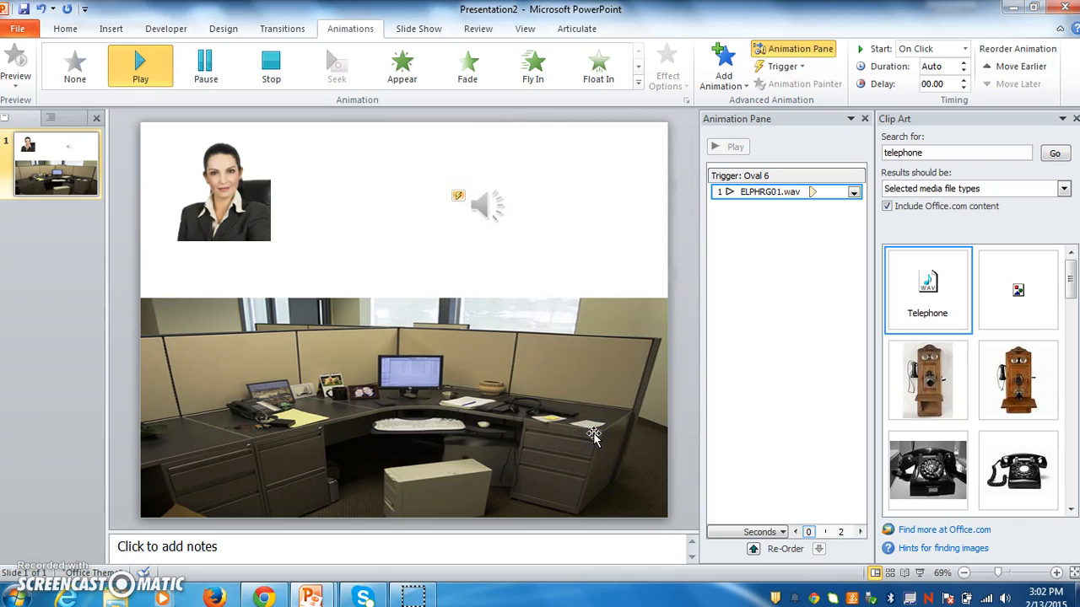
Step: Check in the list of shapes on the slide which name belongs to the hotspot over the desk phone, and close the list
{"action": "mouse_move", "coordinate": [480, 207]}
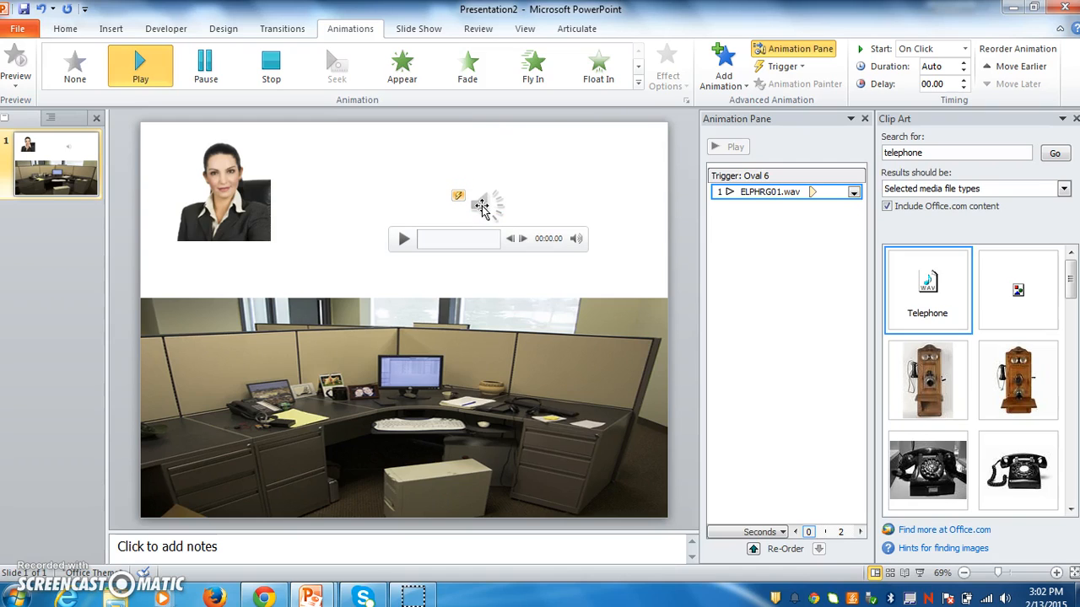
{"action": "left_click", "coordinate": [481, 207]}
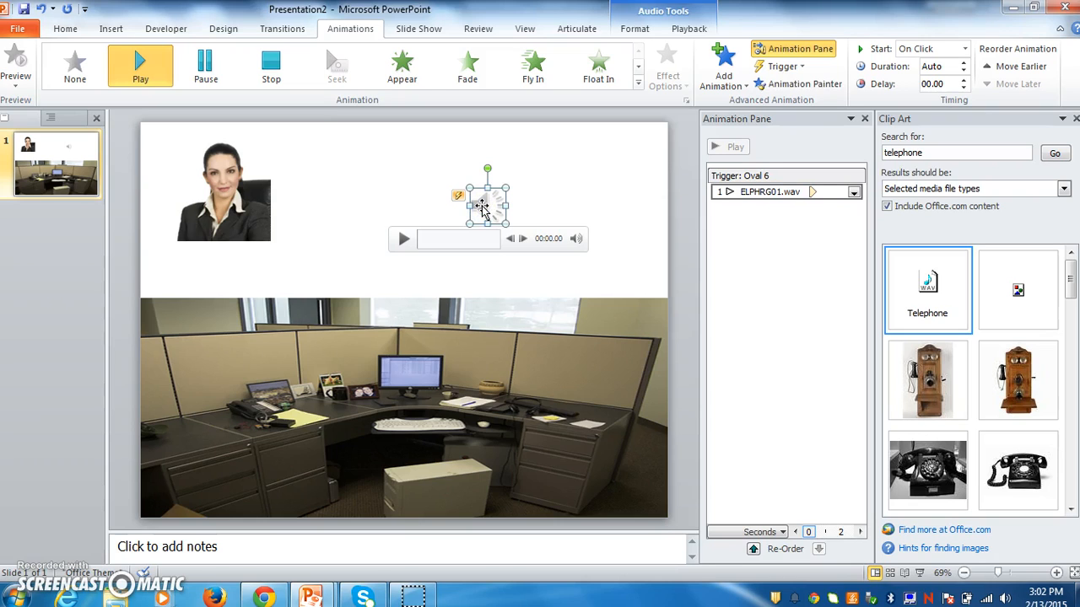
{"action": "double_click", "coordinate": [487, 201]}
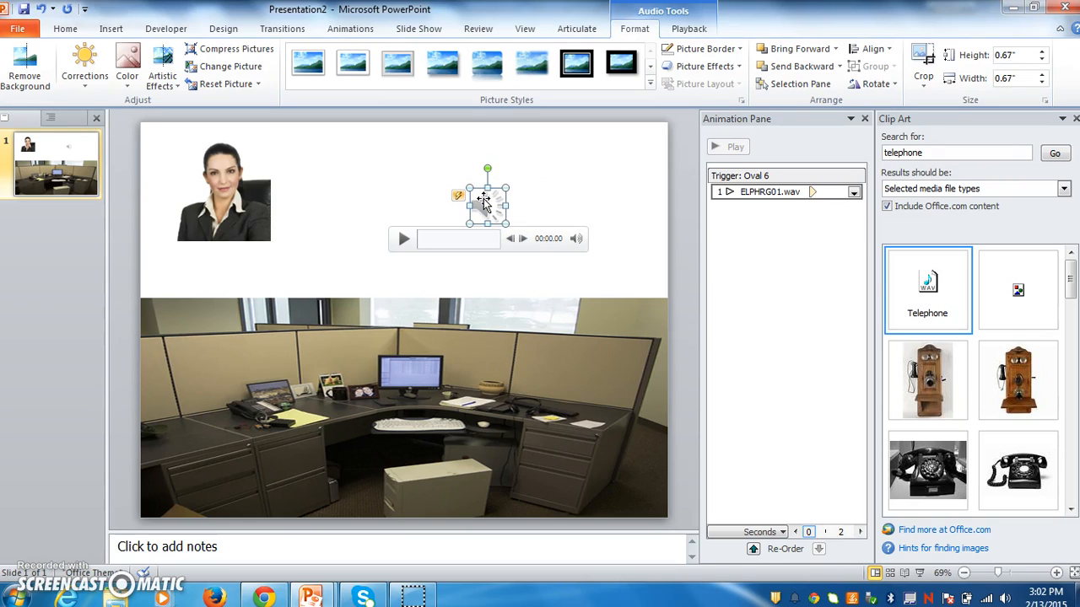
{"action": "left_click", "coordinate": [483, 203]}
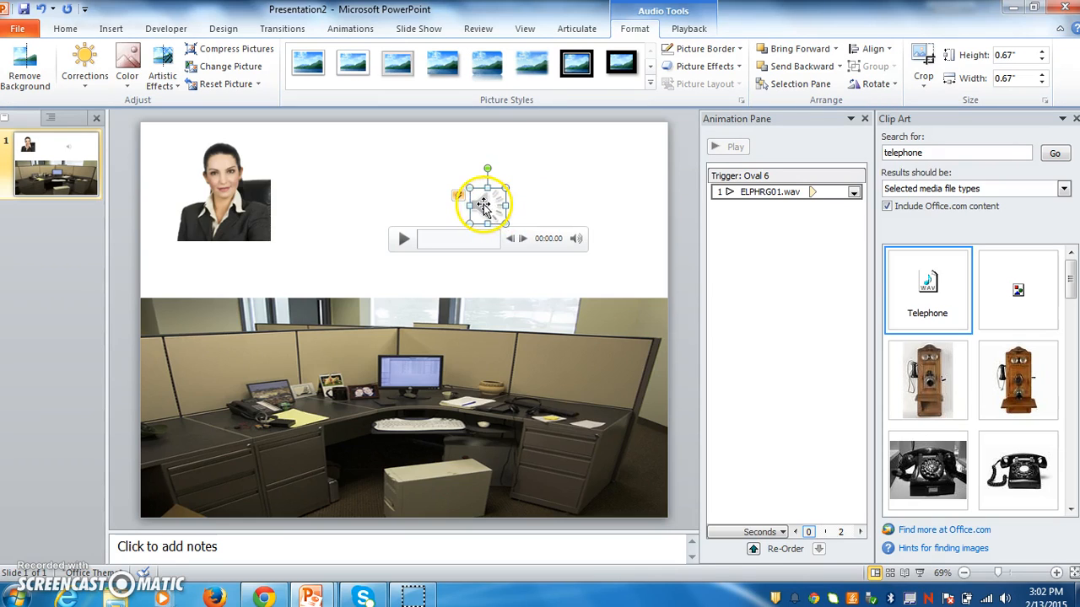
{"action": "left_click", "coordinate": [795, 85]}
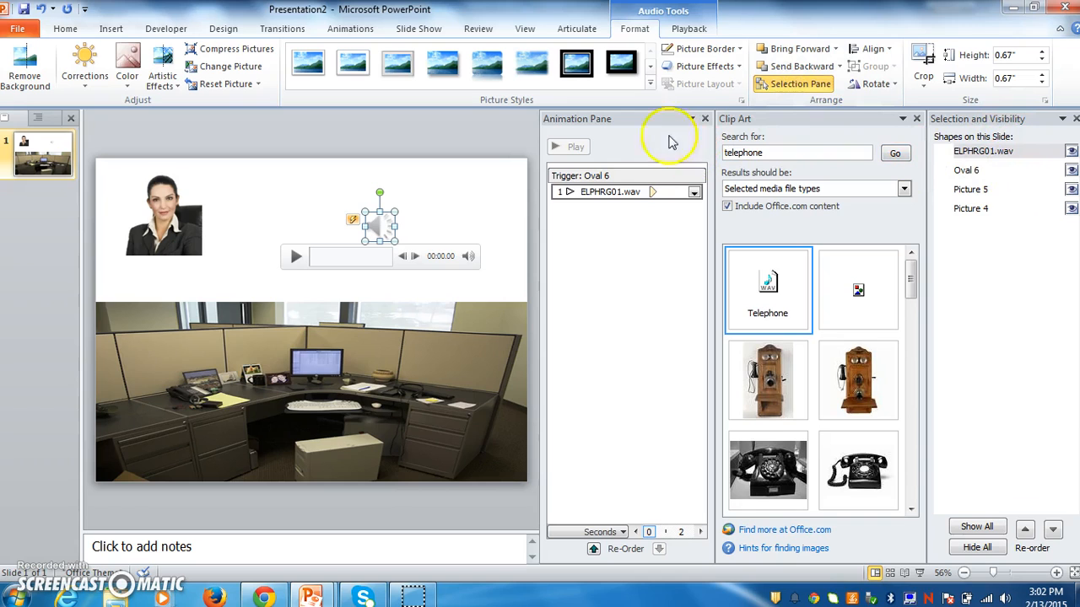
{"action": "left_click", "coordinate": [205, 392]}
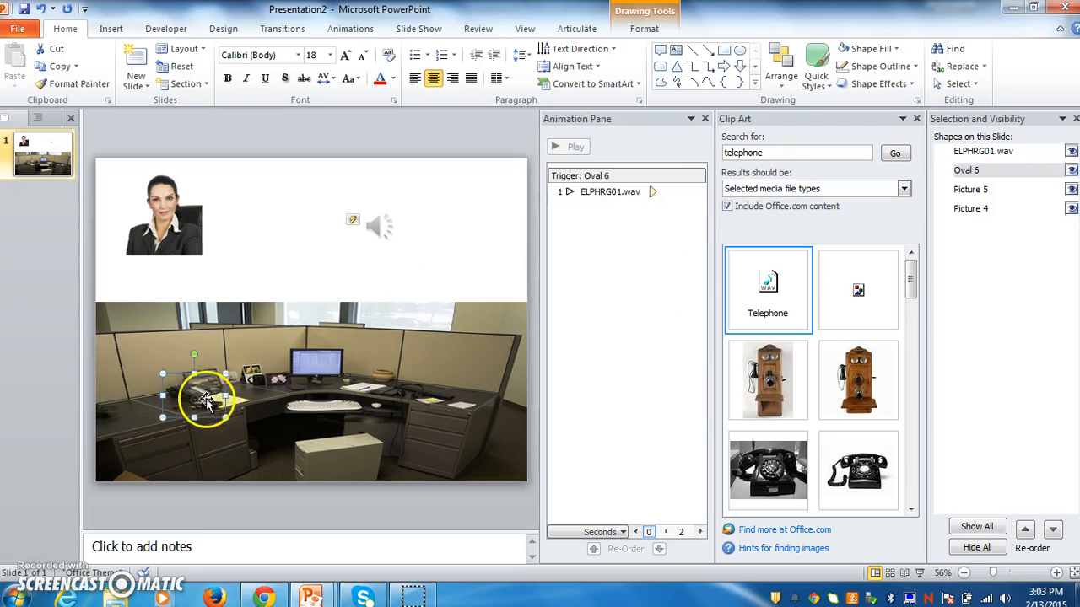
{"action": "mouse_move", "coordinate": [374, 227]}
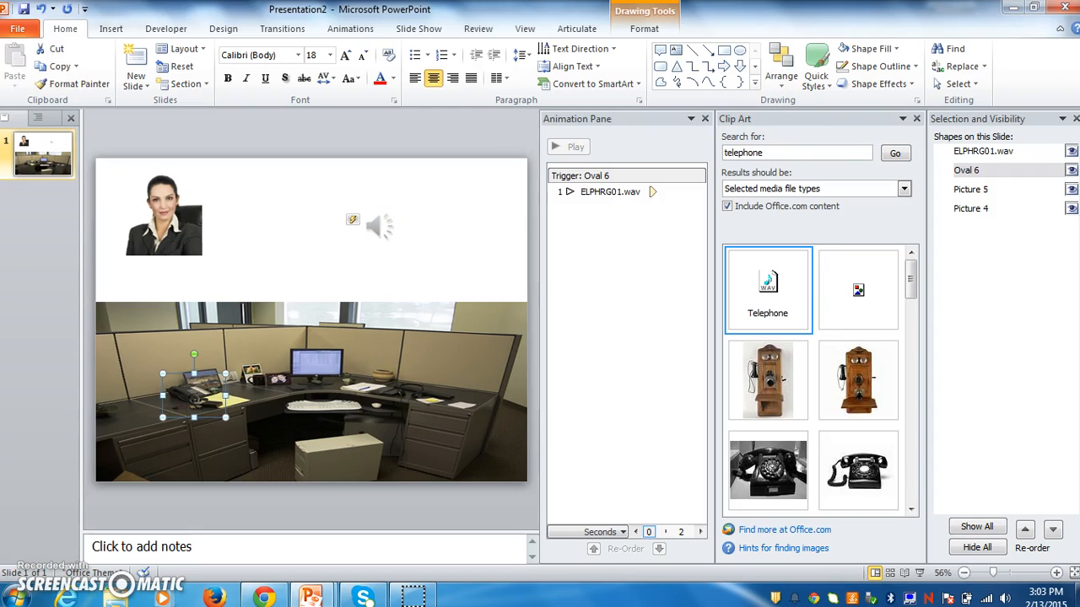
{"action": "left_click", "coordinate": [1074, 119]}
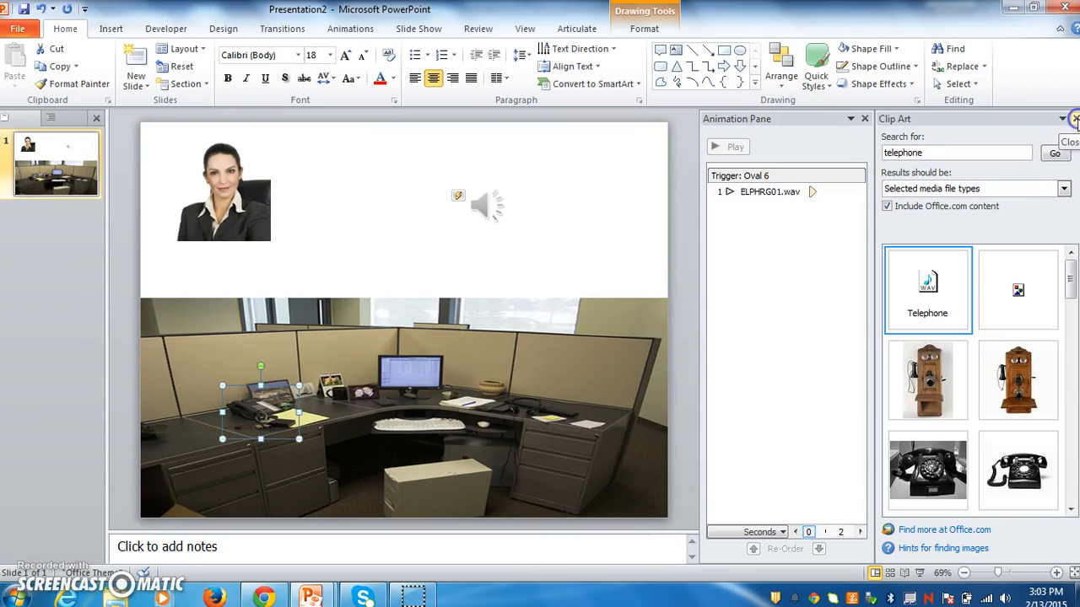
Step: Run the slide show, test the sound trigger on the desk phone, and return to editing
{"action": "left_click", "coordinate": [599, 237]}
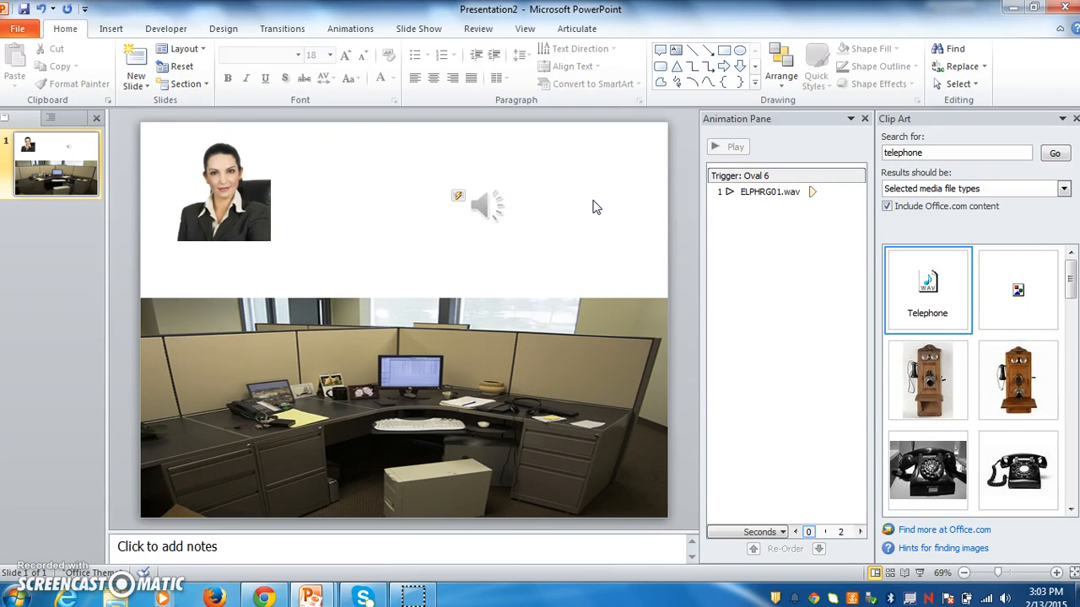
{"action": "key", "text": "F5"}
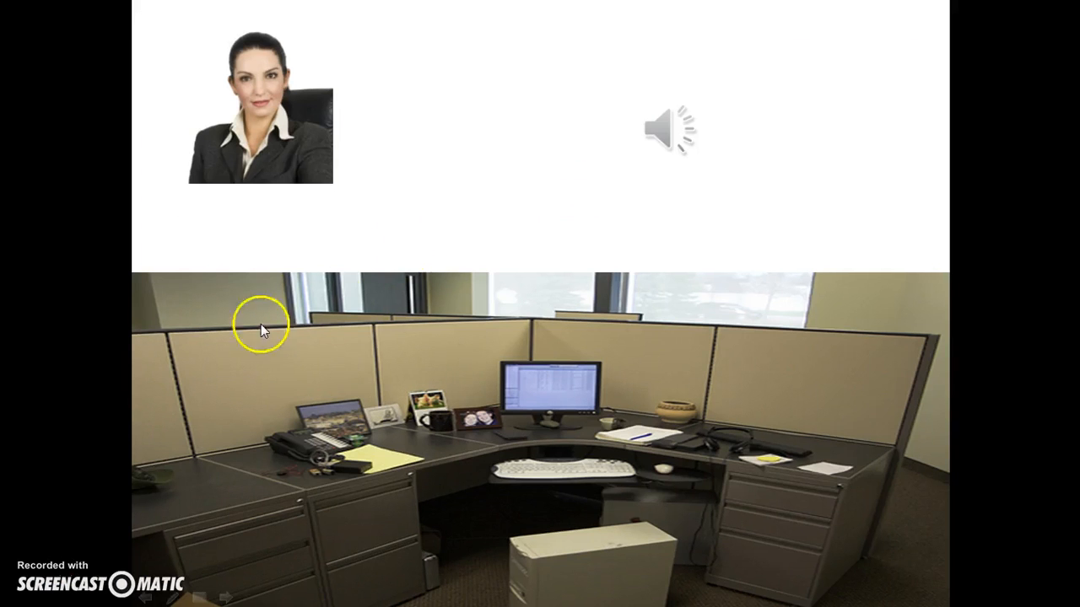
{"action": "left_click", "coordinate": [323, 447]}
{"action": "key", "text": "Escape"}
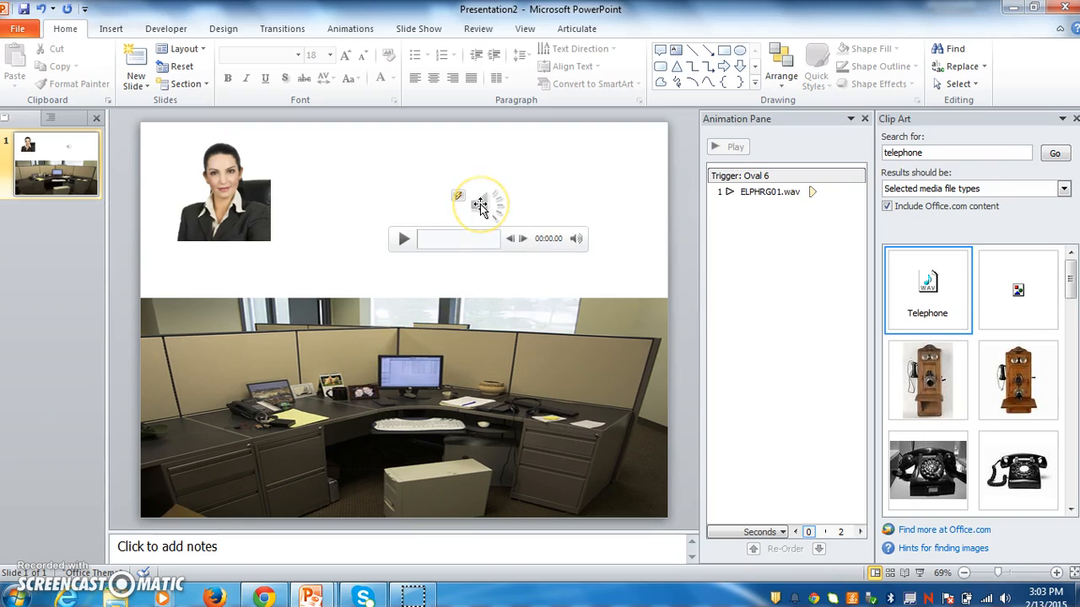
Step: Set the telephone sound's speaker icon to hide during the slide show
{"action": "left_click", "coordinate": [479, 207]}
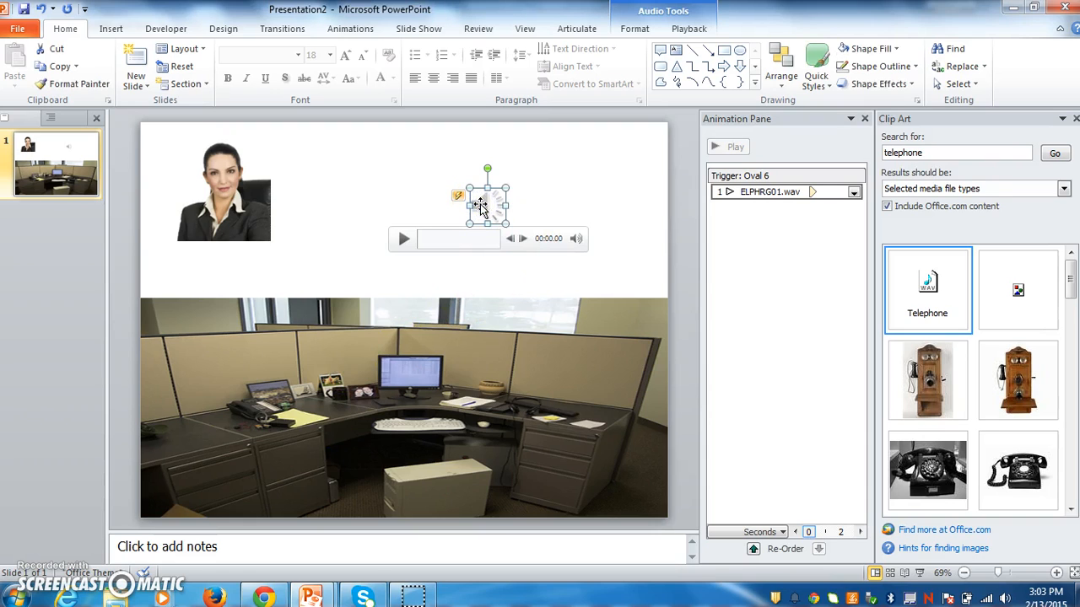
{"action": "right_click", "coordinate": [483, 202]}
{"action": "double_click", "coordinate": [483, 203]}
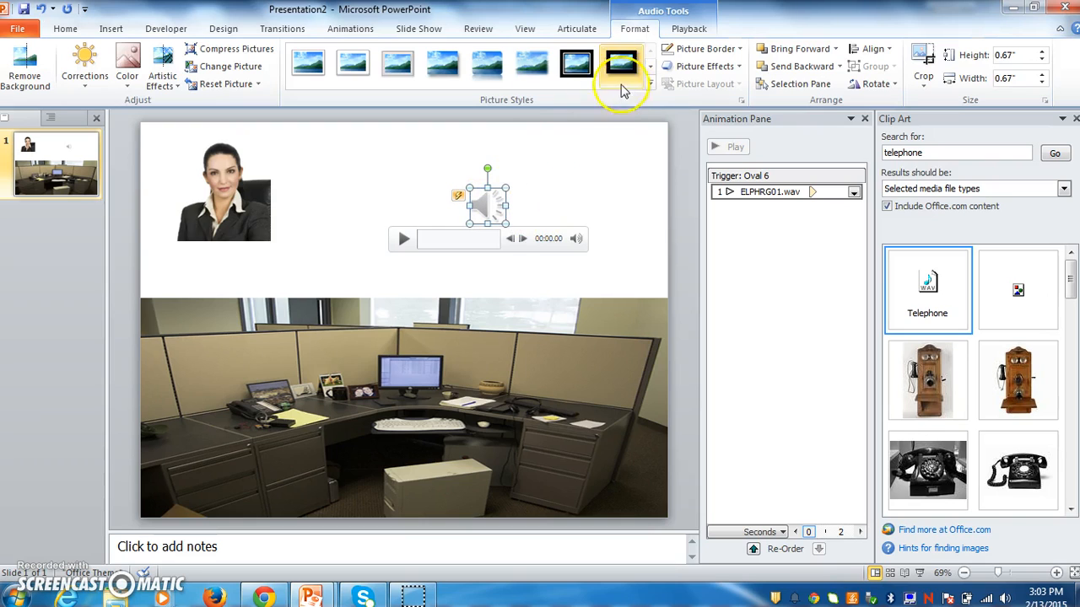
{"action": "left_click", "coordinate": [687, 29]}
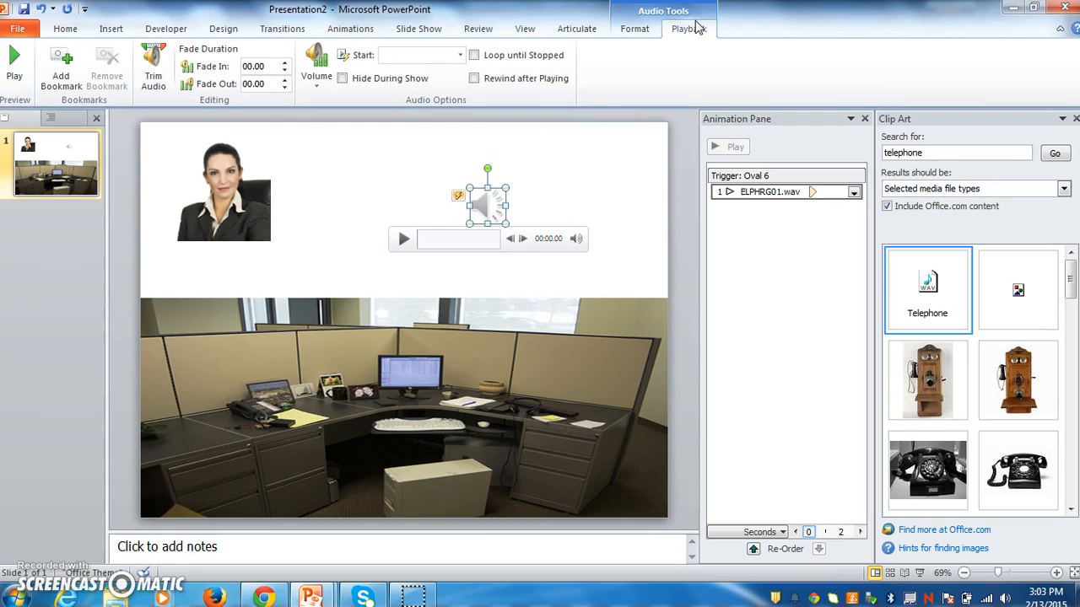
{"action": "left_click", "coordinate": [342, 78]}
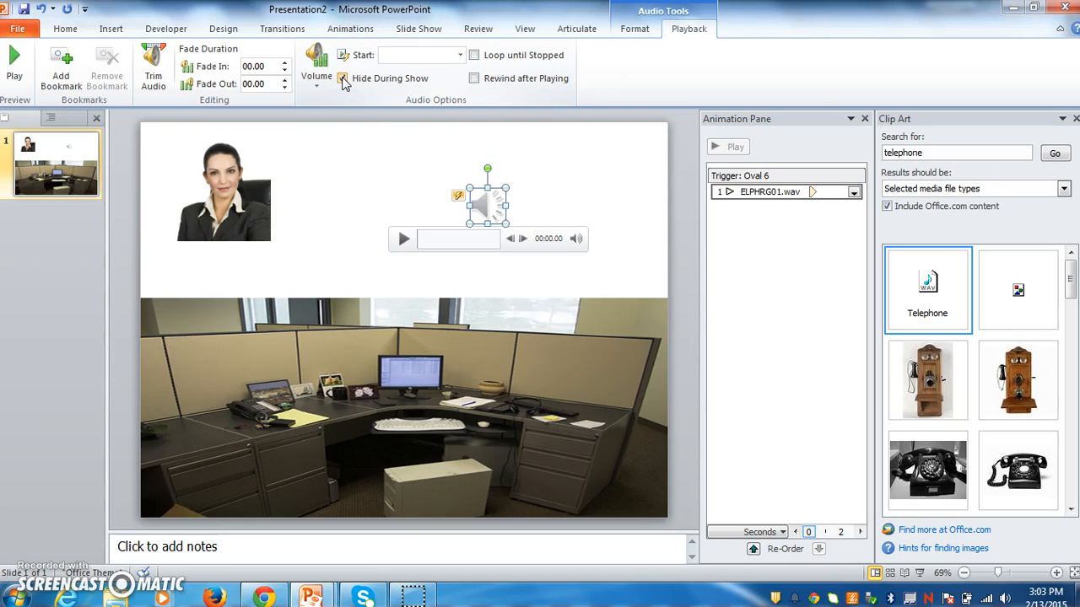
Step: Move the speaker icon onto the office photo, and enlarge the woman's picture to fill the white space above it, shifted slightly left
{"action": "left_click", "coordinate": [494, 194]}
{"action": "left_click_drag", "start_coordinate": [495, 194], "coordinate": [531, 334]}
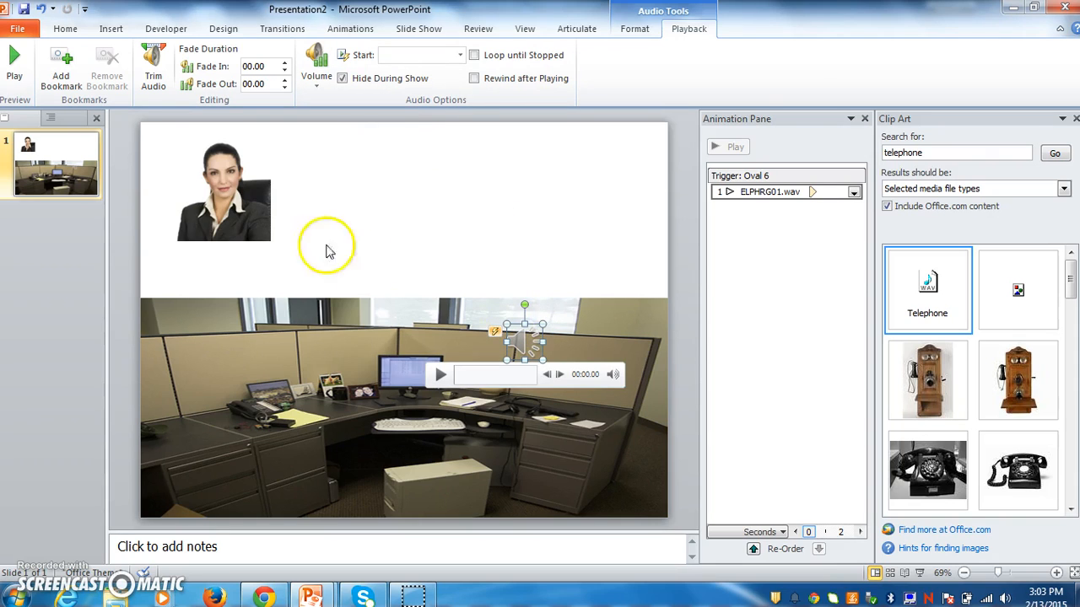
{"action": "left_click", "coordinate": [230, 203]}
{"action": "left_click_drag", "start_coordinate": [264, 242], "coordinate": [297, 288]}
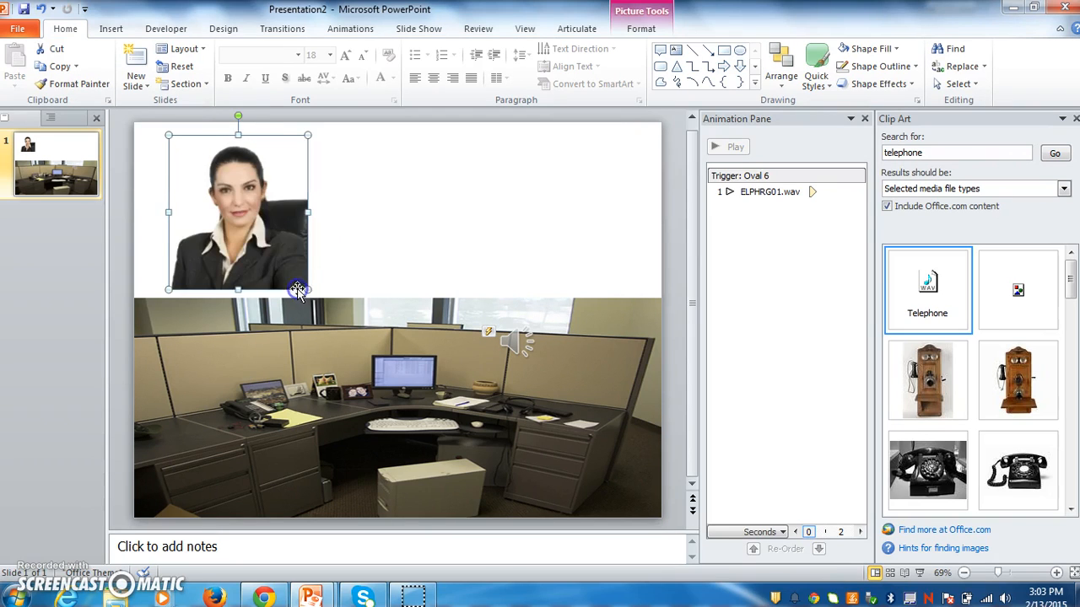
{"action": "left_click_drag", "start_coordinate": [266, 229], "coordinate": [265, 232]}
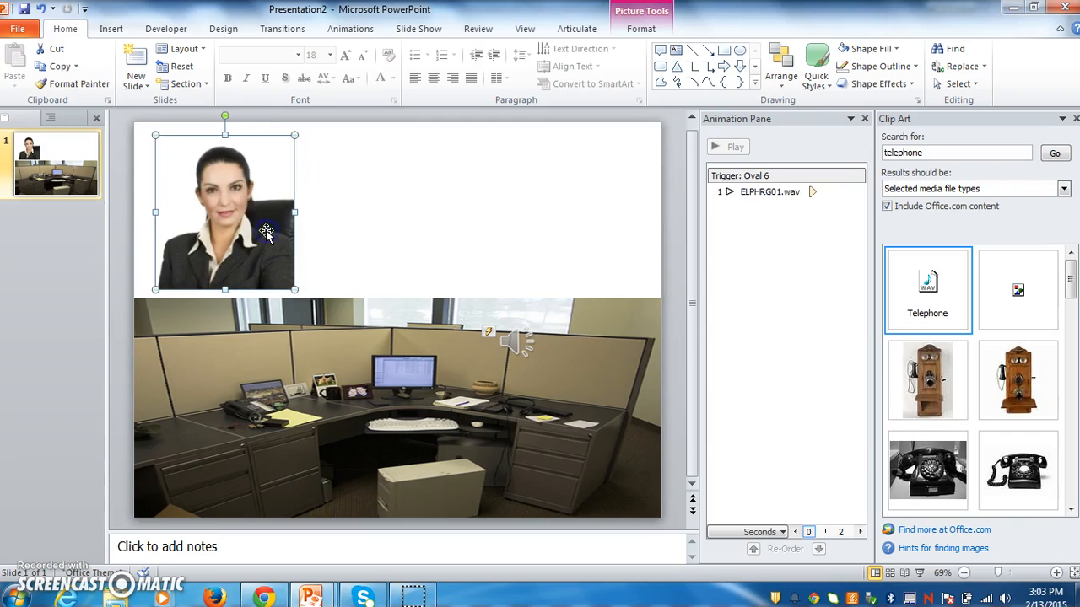
{"action": "left_click", "coordinate": [385, 234]}
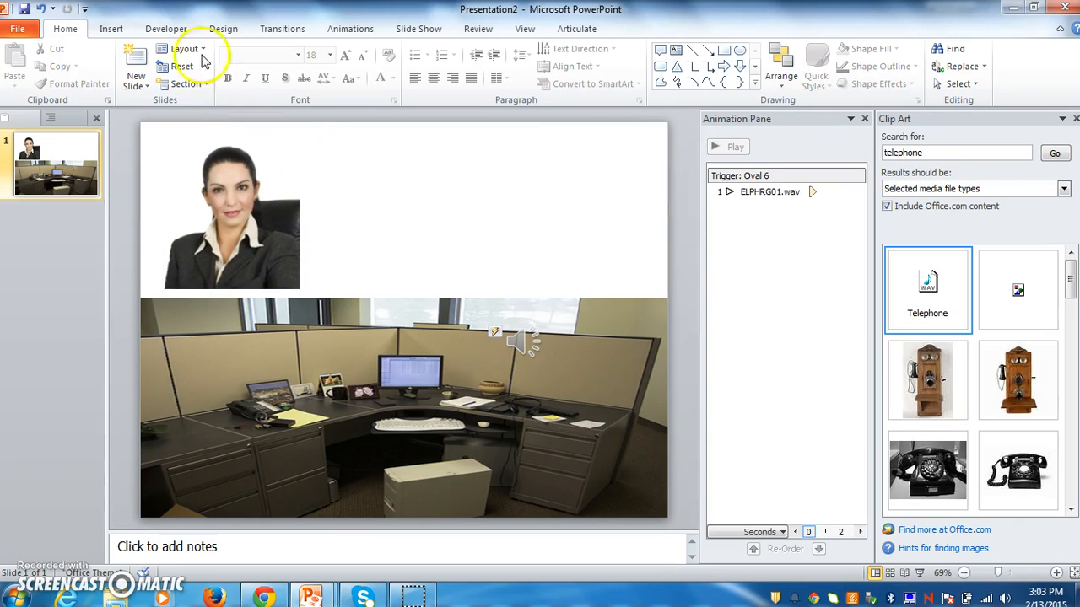
Step: Add a rectangular callout about 2.25" high and 6.42" wide beside the woman's picture, with its tail pointing toward her
{"action": "left_click", "coordinate": [111, 34]}
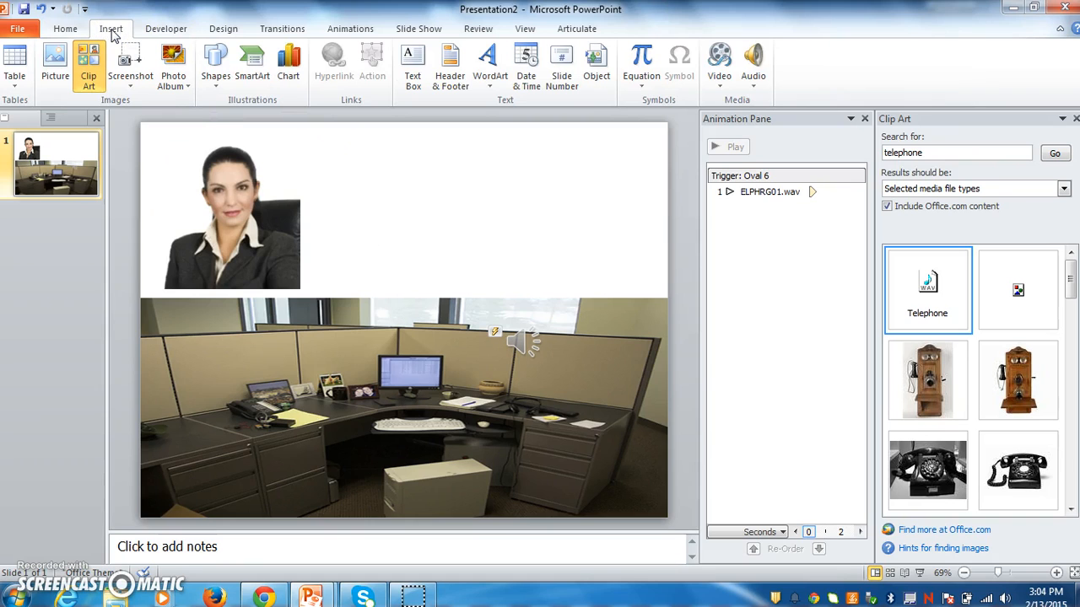
{"action": "left_click", "coordinate": [218, 85]}
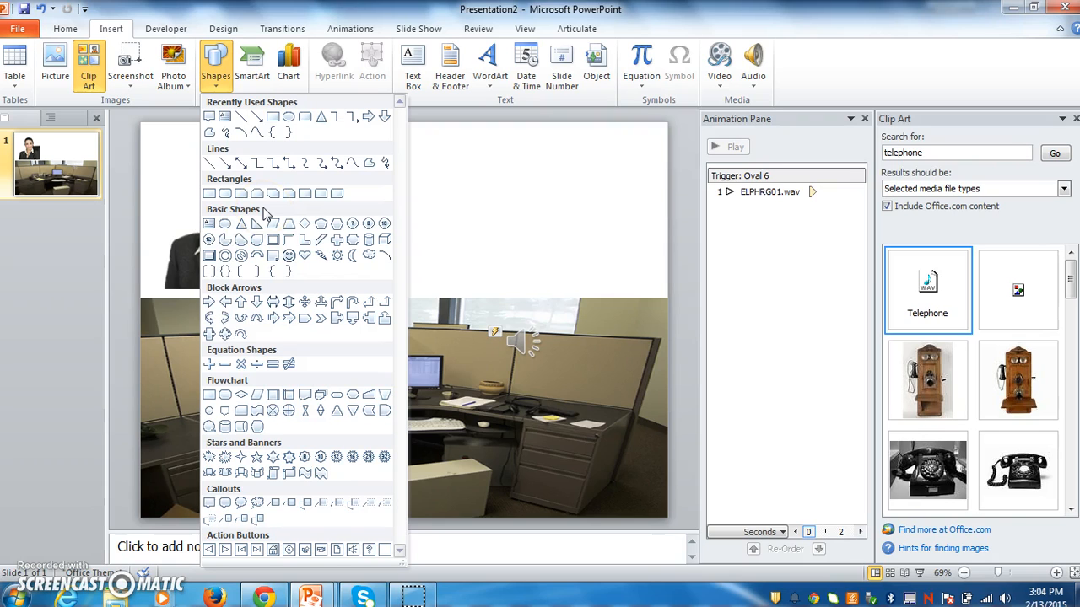
{"action": "left_click", "coordinate": [210, 502]}
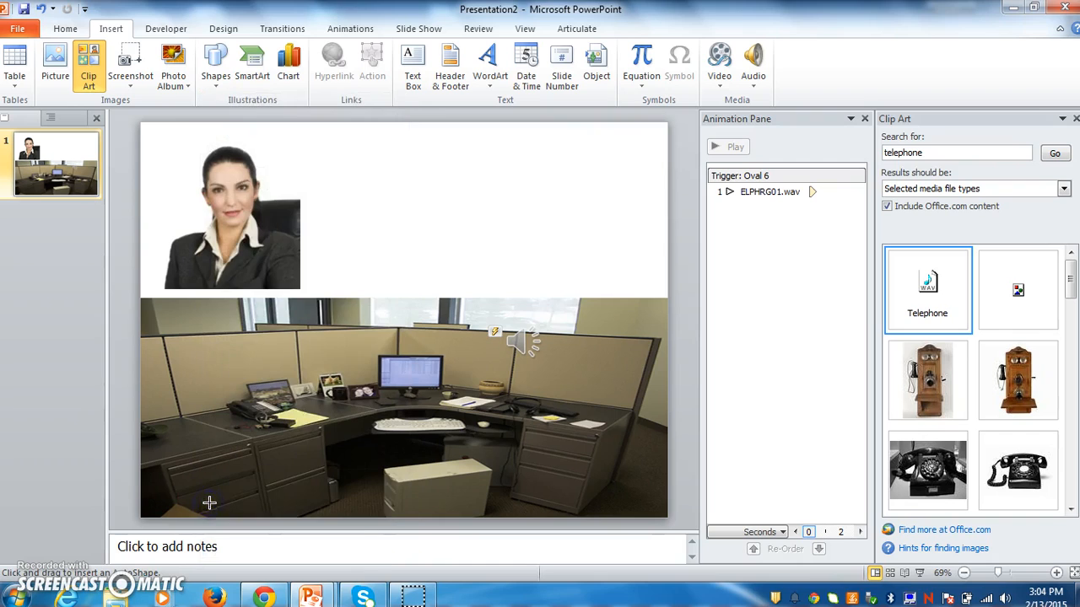
{"action": "mouse_move", "coordinate": [320, 135]}
{"action": "left_mouse_down"}
{"action": "mouse_move", "coordinate": [626, 191]}
{"action": "mouse_move", "coordinate": [658, 254]}
{"action": "left_mouse_up"}
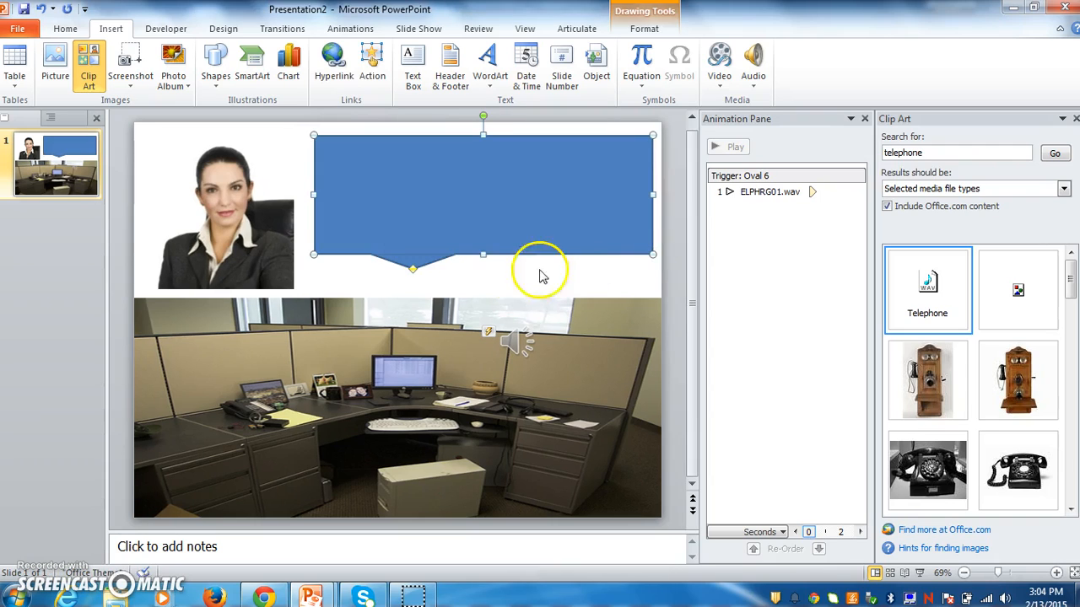
{"action": "left_click_drag", "start_coordinate": [413, 270], "coordinate": [307, 286]}
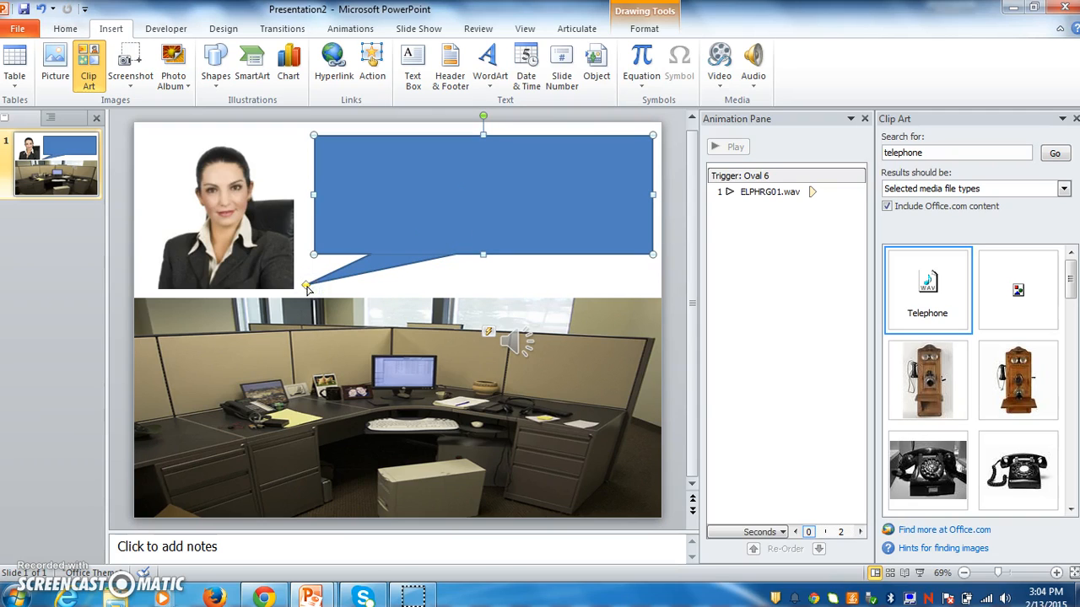
Step: Apply the light gray gradient shape style with a black outline to the callout
{"action": "left_click", "coordinate": [496, 187]}
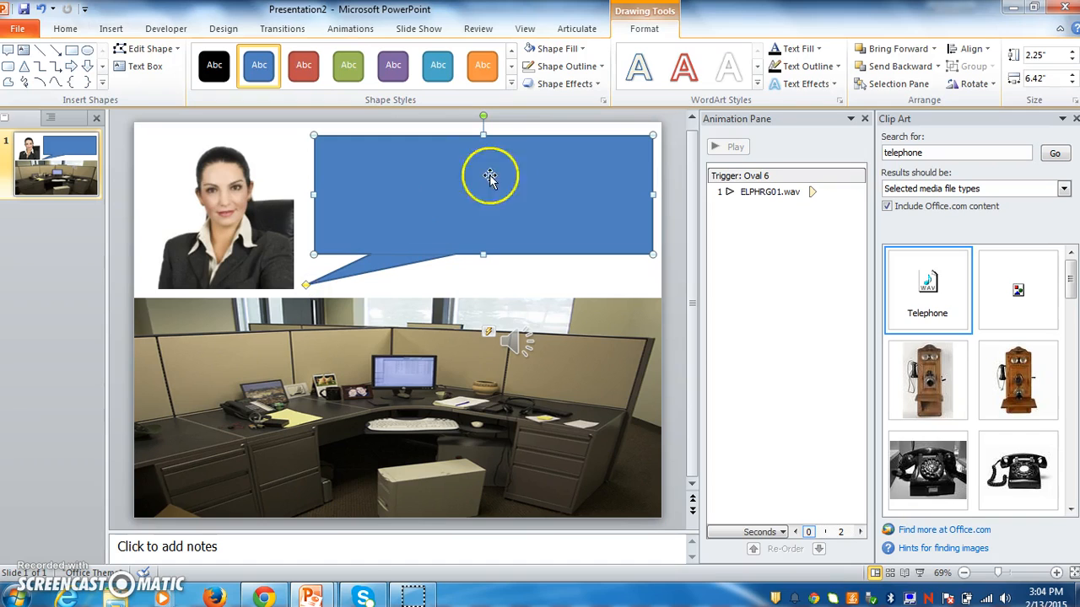
{"action": "left_click", "coordinate": [510, 82]}
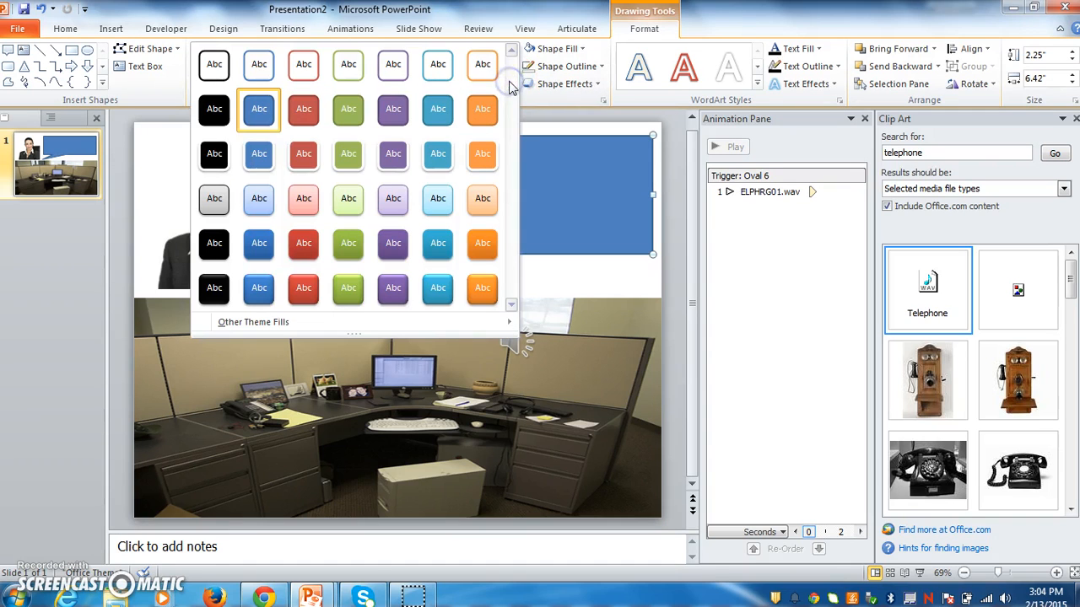
{"action": "left_click", "coordinate": [214, 199]}
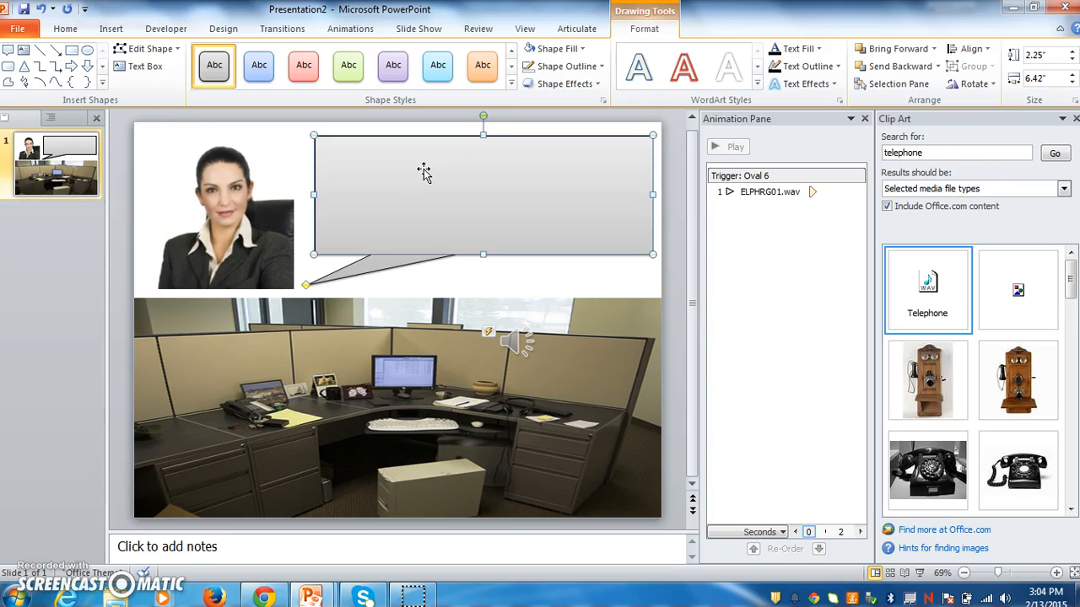
Step: Enter in the callout "Part of job responsibility will be to answer the telephone. Please answer it in no more than two rings."
{"action": "type", "text": "Part of job responsibi"}
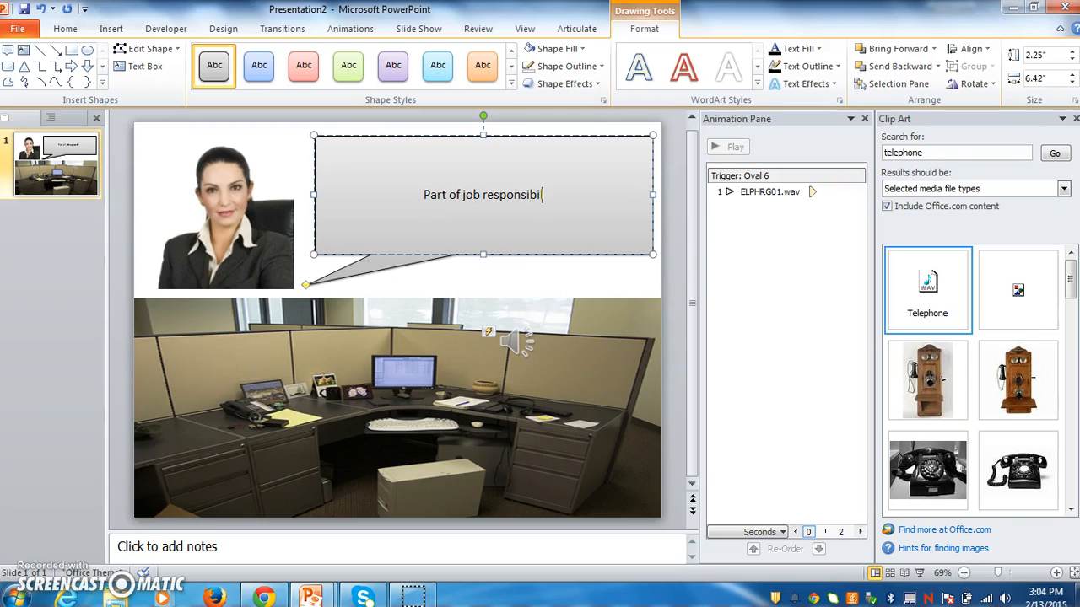
{"action": "type", "text": "lity w"}
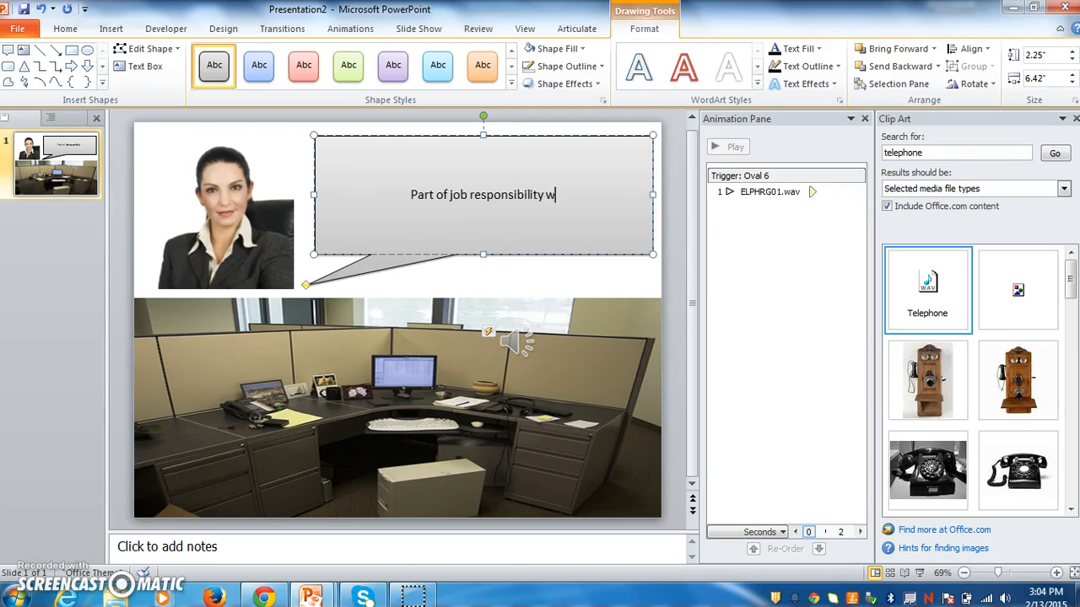
{"action": "type", "text": "ill be to ans"}
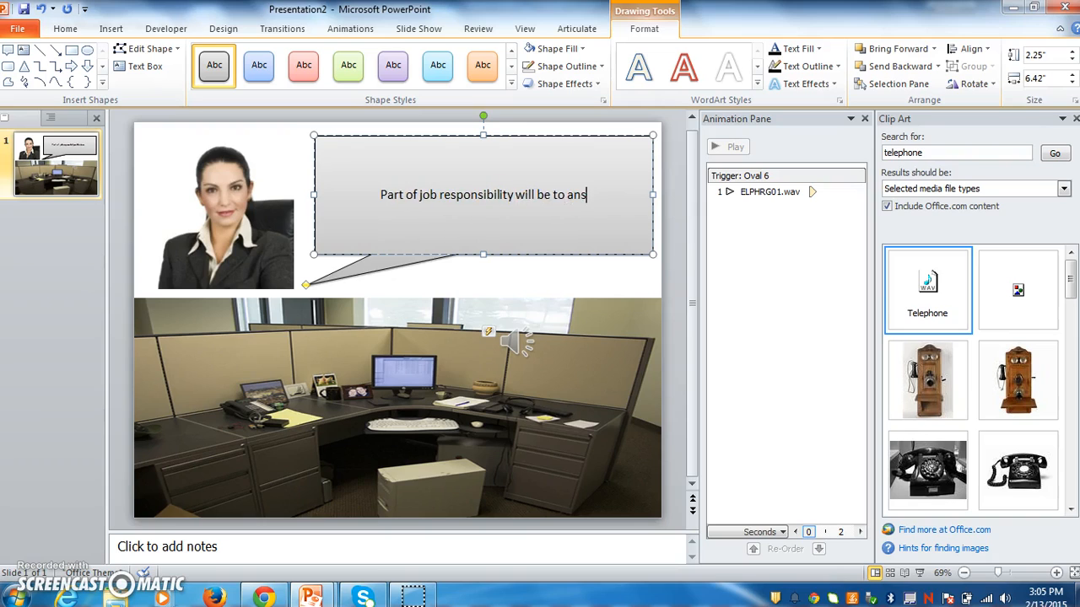
{"action": "type", "text": "wer the te"}
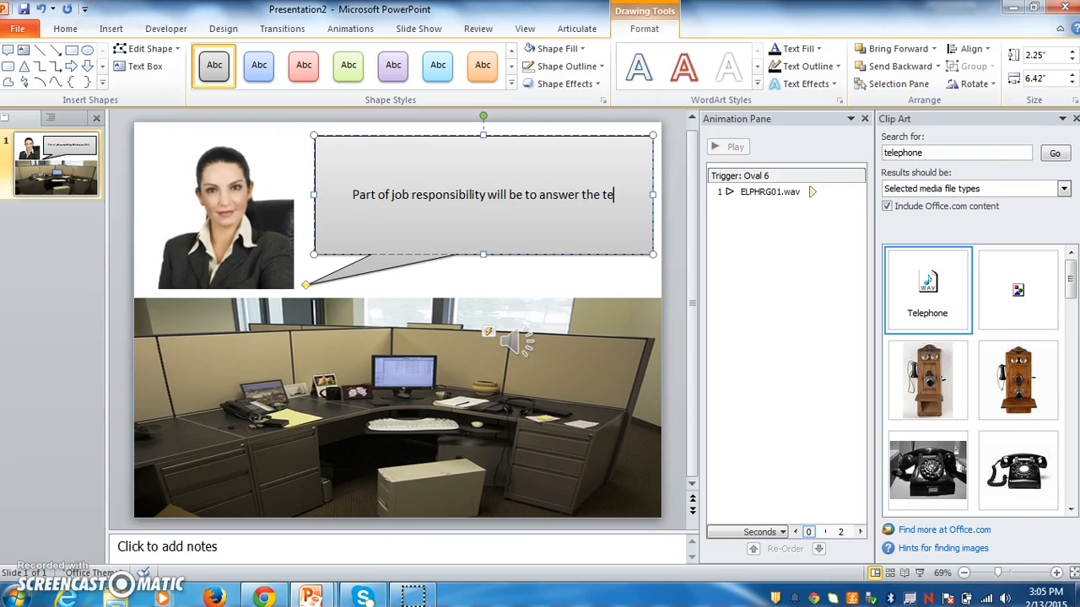
{"action": "type", "text": "lephone."}
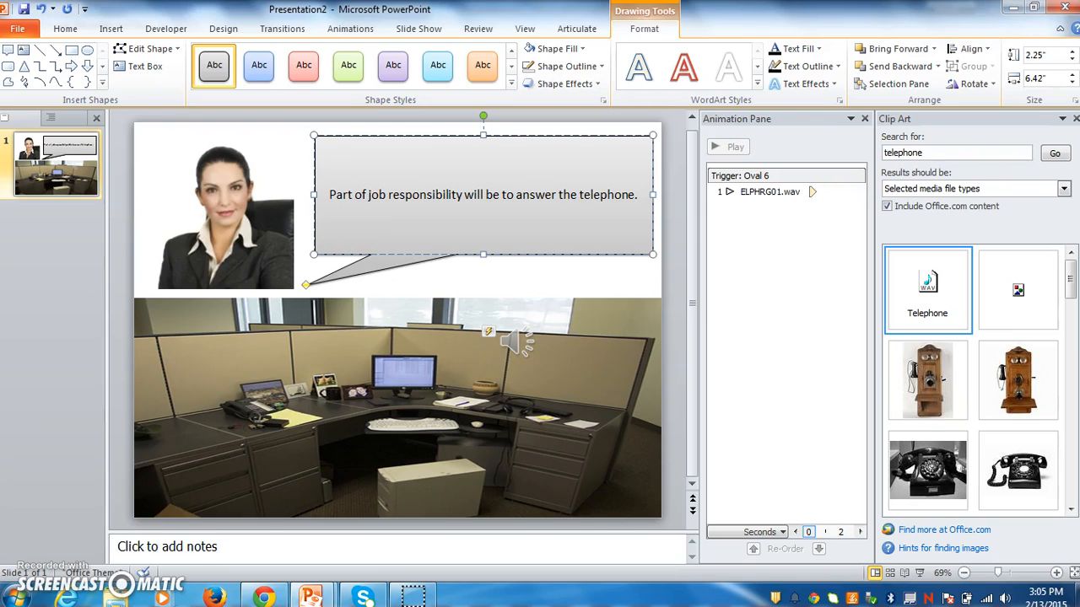
{"action": "type", "text": "Please"}
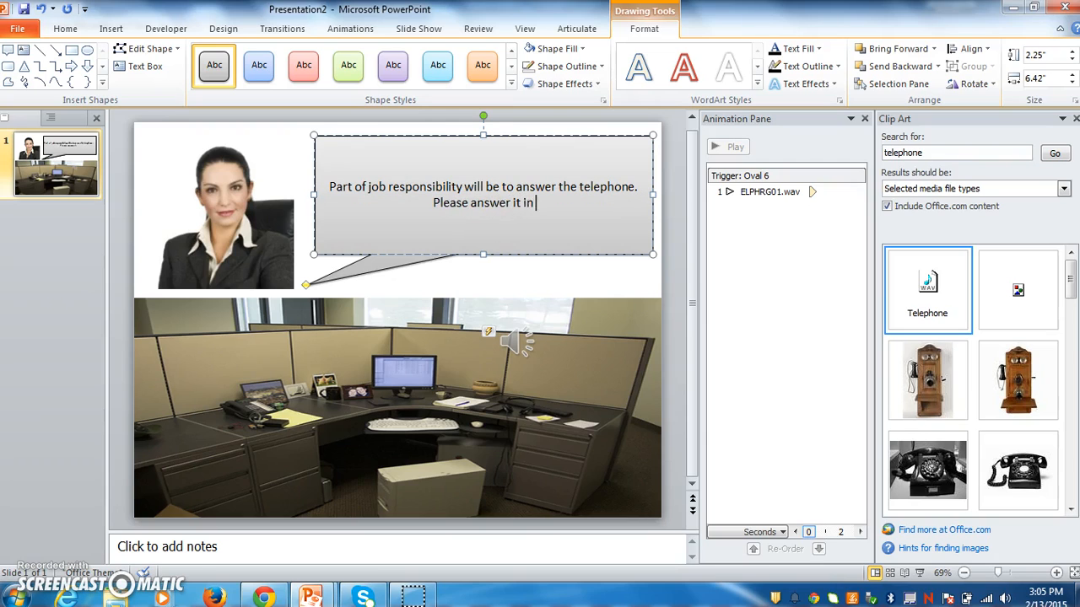
{"action": "type", "text": "answer it in no more than two rings."}
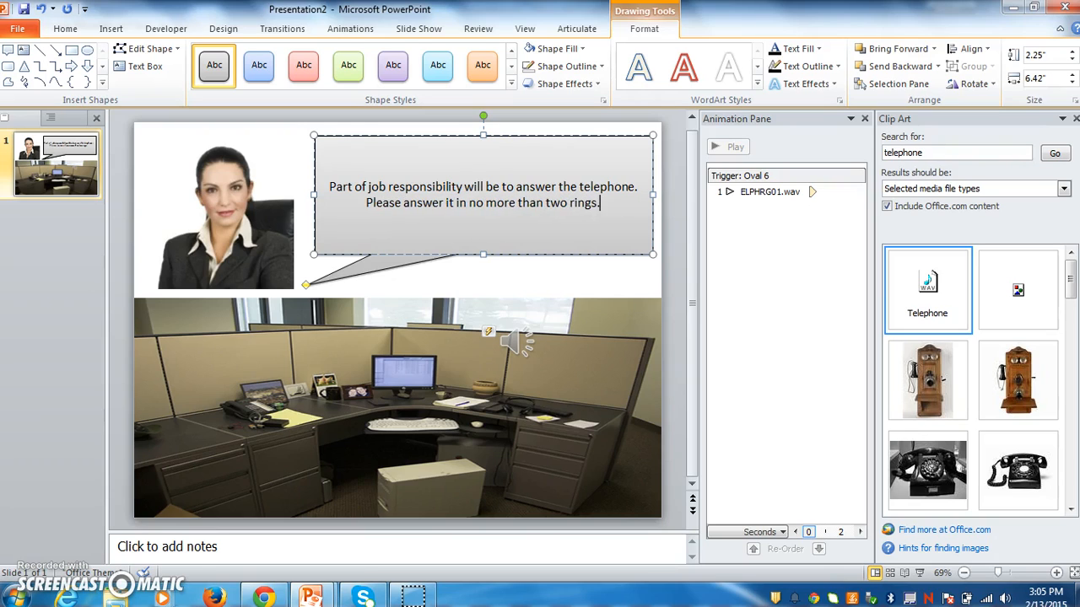
Step: Continue the callout text with "Click on the telephone in this picture to familiarize yourself with the sound of the ring."
{"action": "type", "text": " Click "}
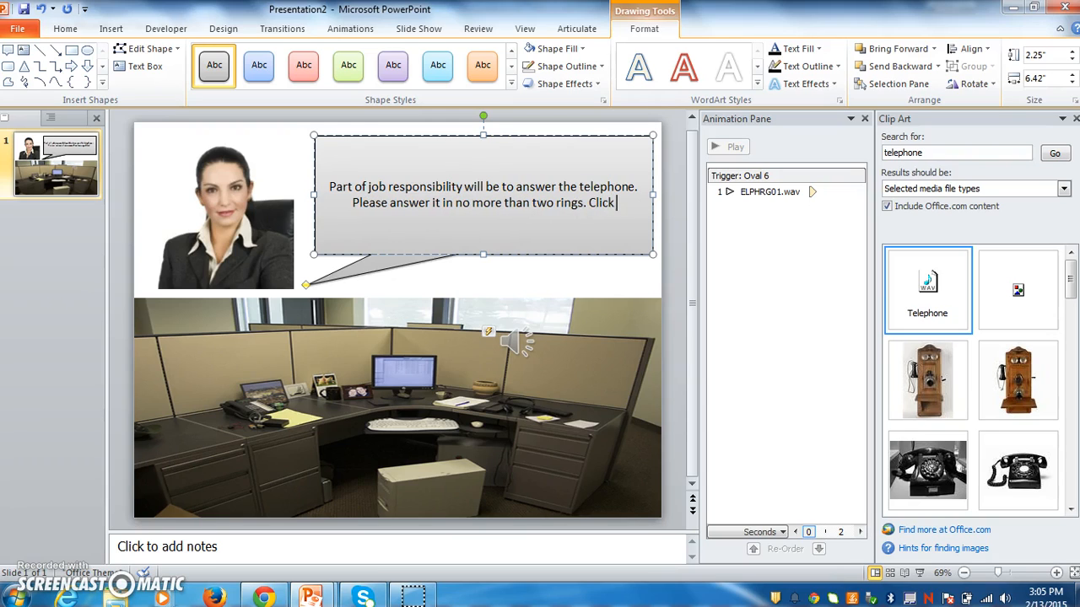
{"action": "type", "text": "on the t"}
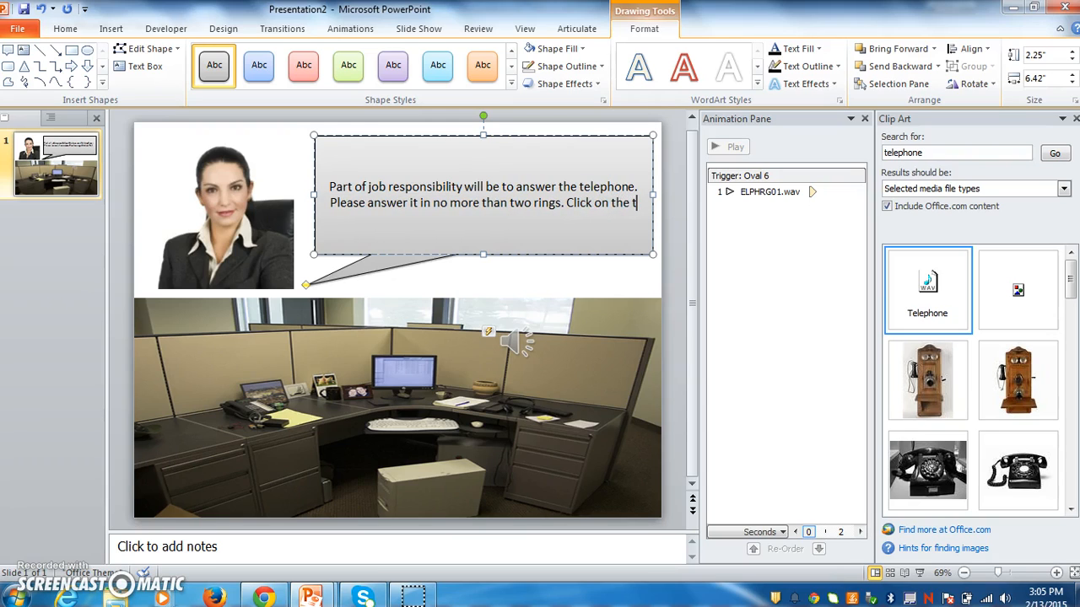
{"action": "type", "text": "elephone in this picture to fam"}
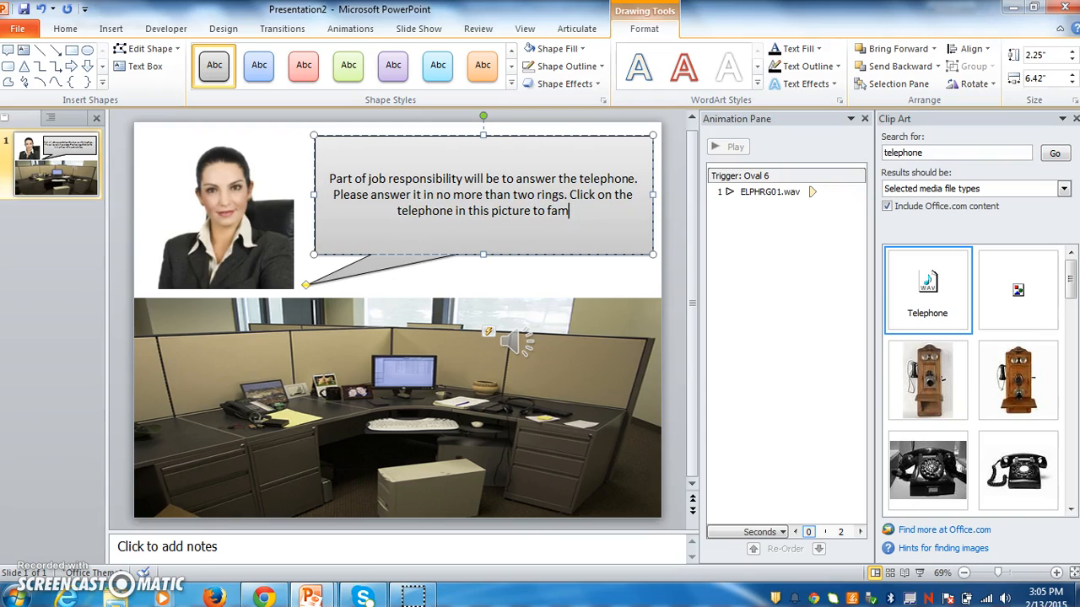
{"action": "type", "text": "ourself with the sour"}
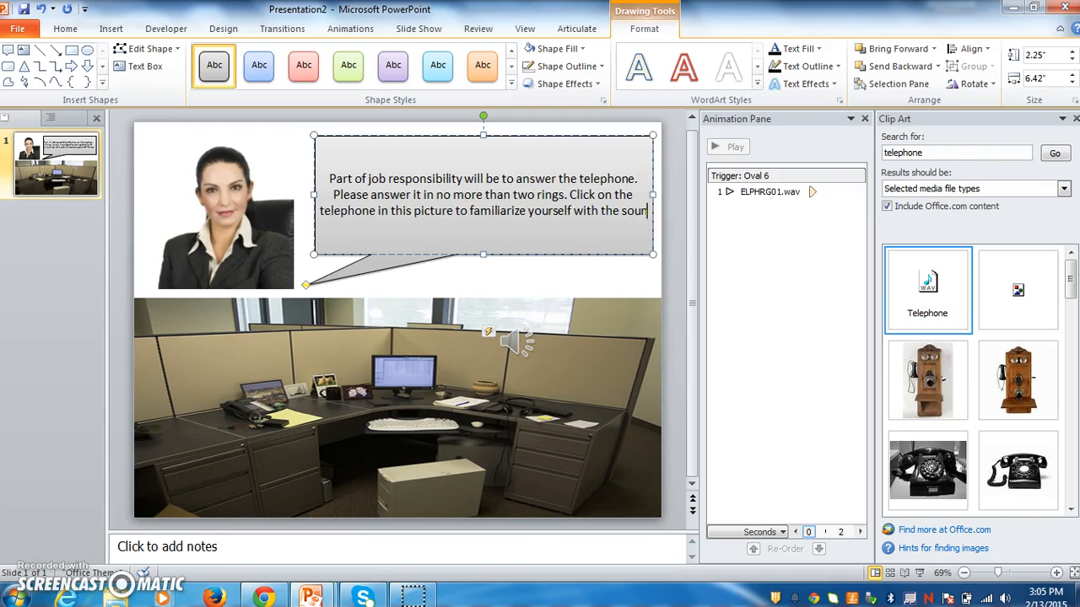
{"action": "type", "text": "d of the ring. The tel"}
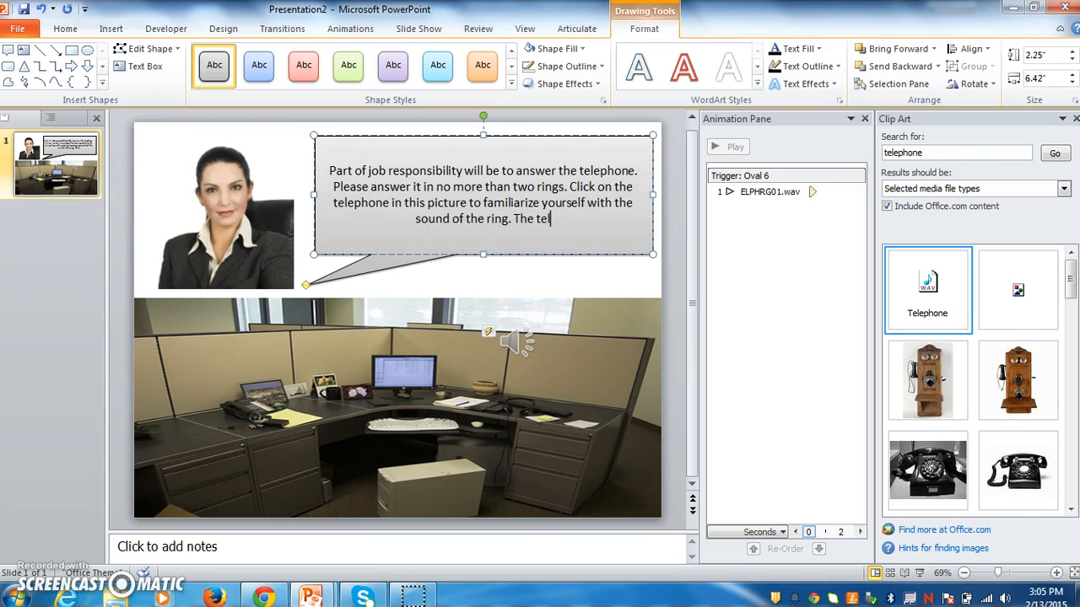
Step: Finish the callout text with "The telephone will ring twice when clicked. Then, go to the next side."
{"action": "type", "text": "ephone "}
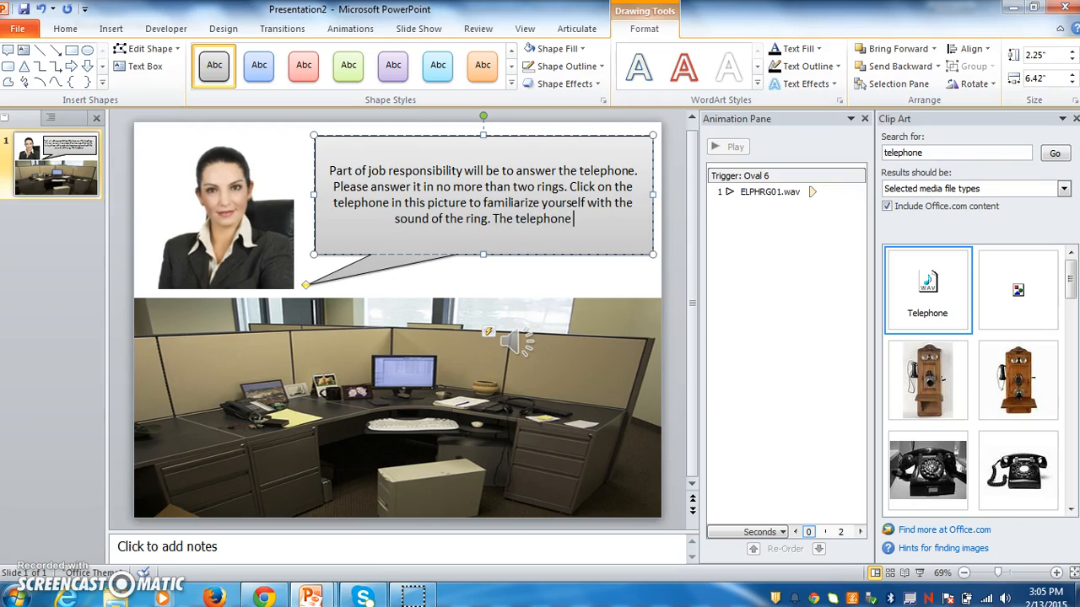
{"action": "type", "text": "will ring tw"}
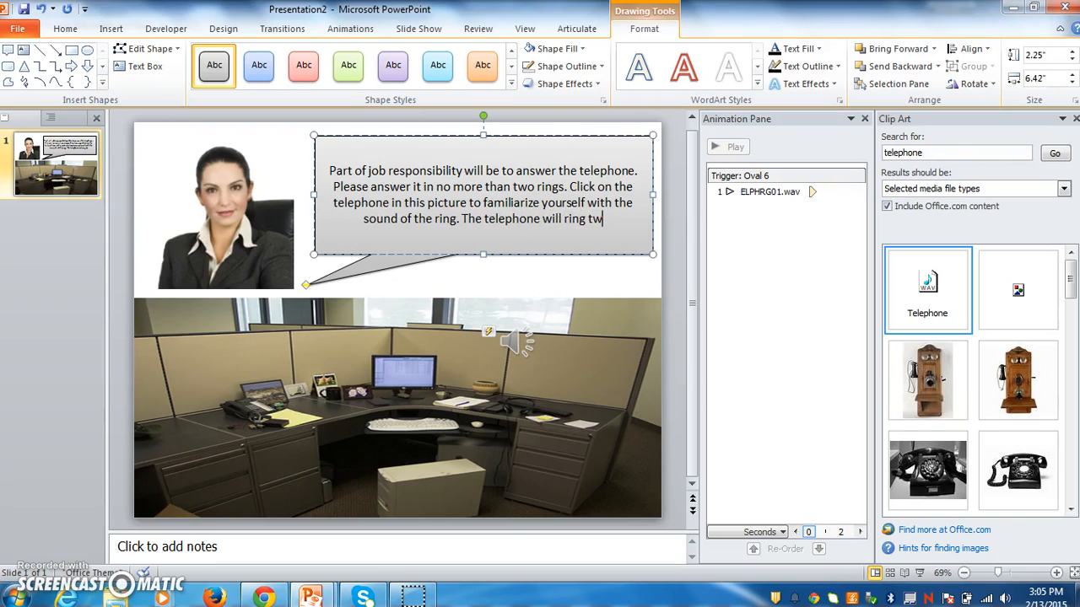
{"action": "type", "text": "ice when "}
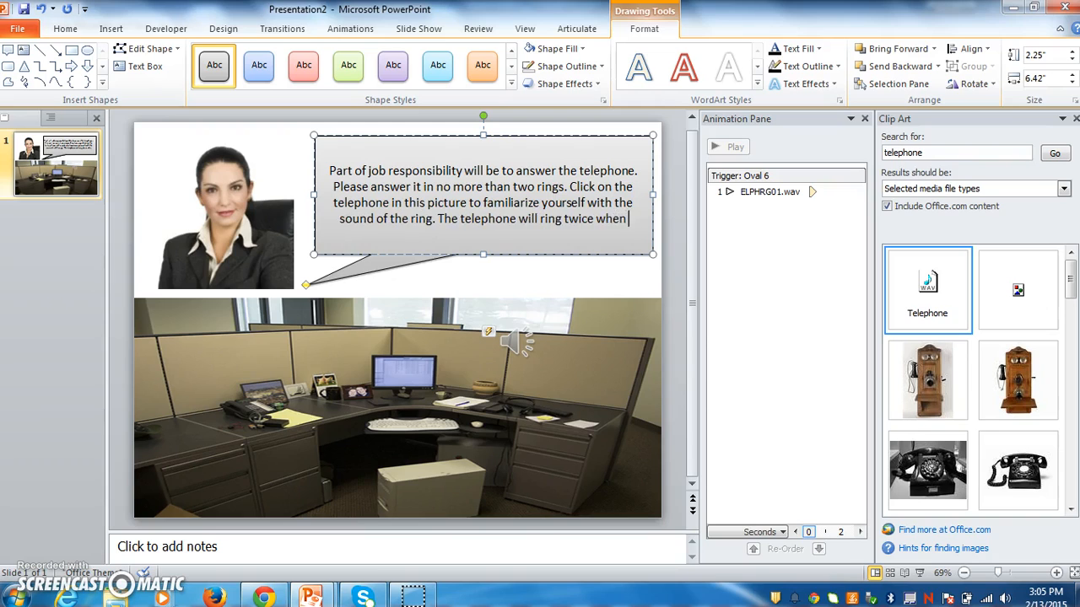
{"action": "type", "text": "clicke"}
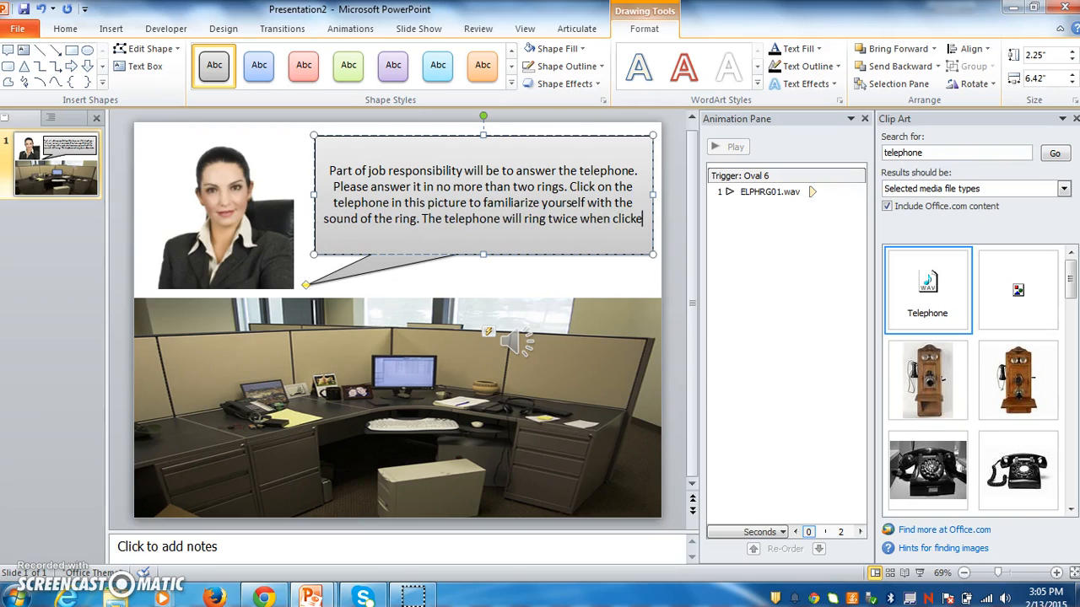
{"action": "type", "text": "d. The"}
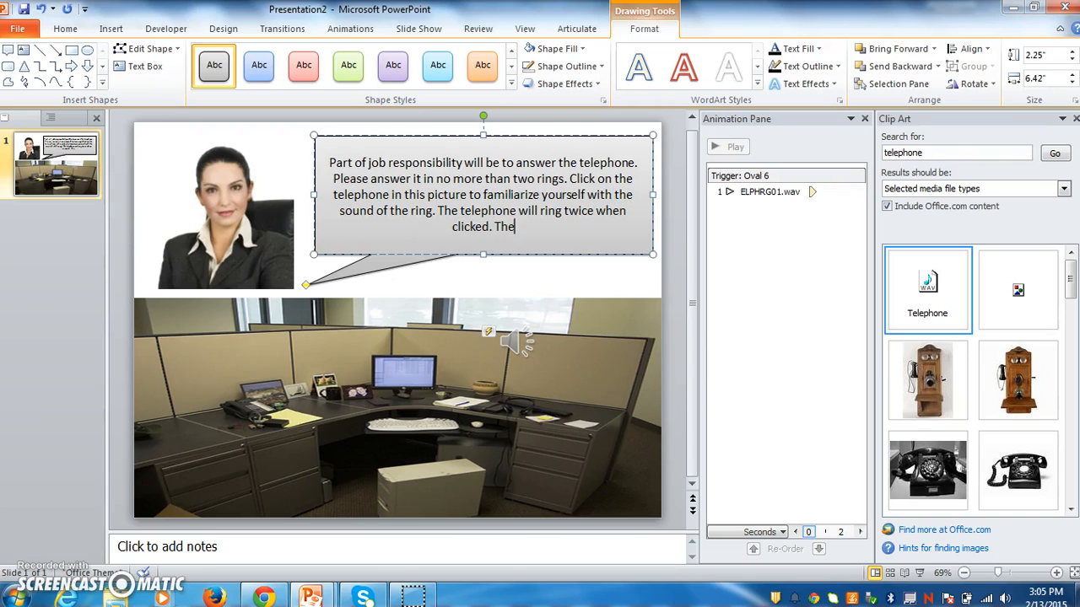
{"action": "type", "text": "n, go t"}
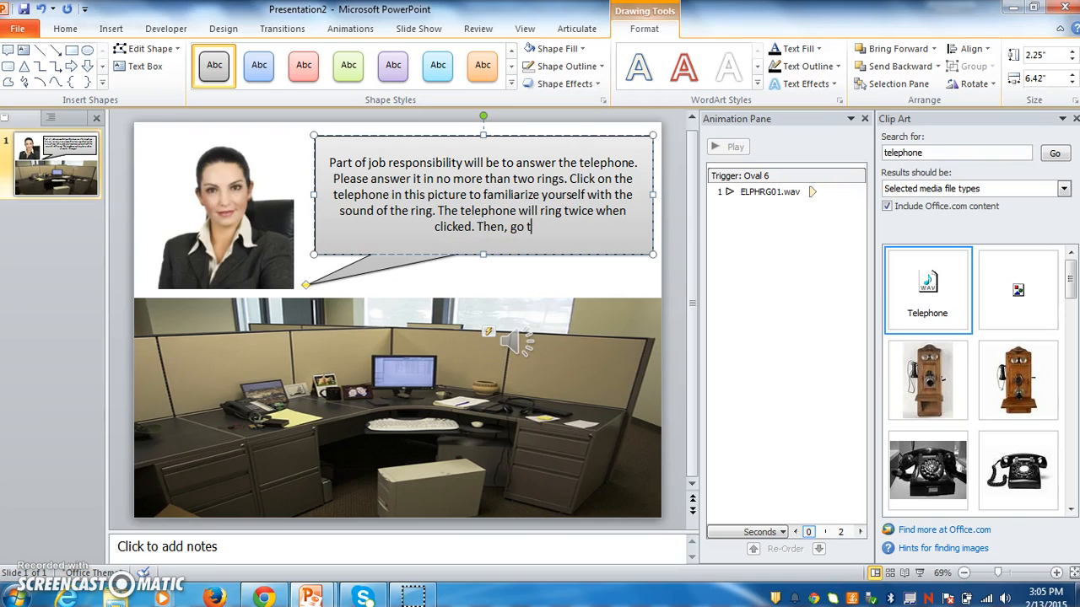
{"action": "type", "text": "o the nex"}
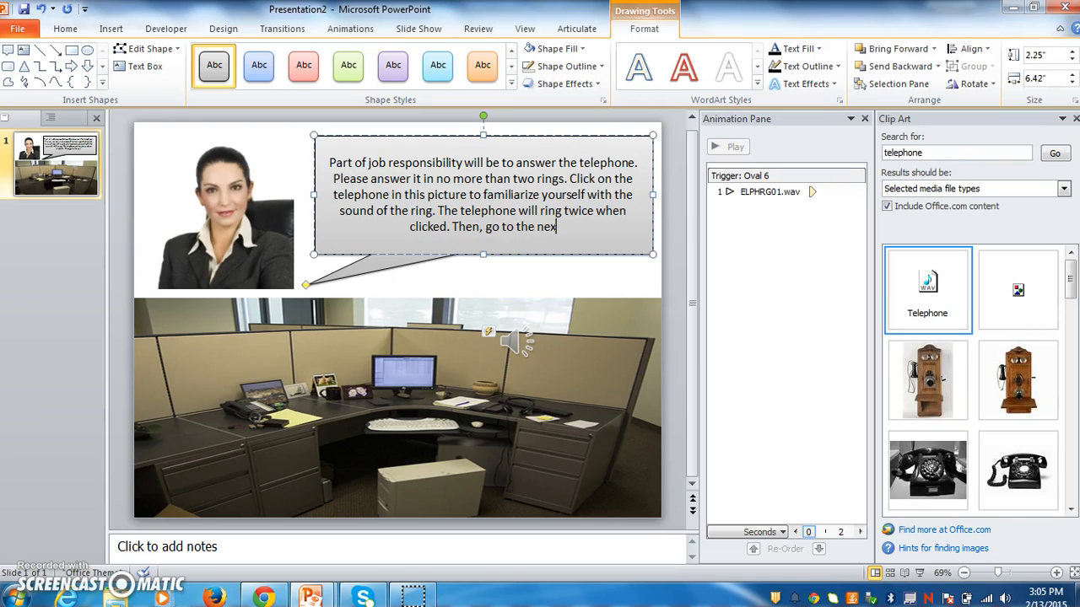
{"action": "type", "text": "t side."}
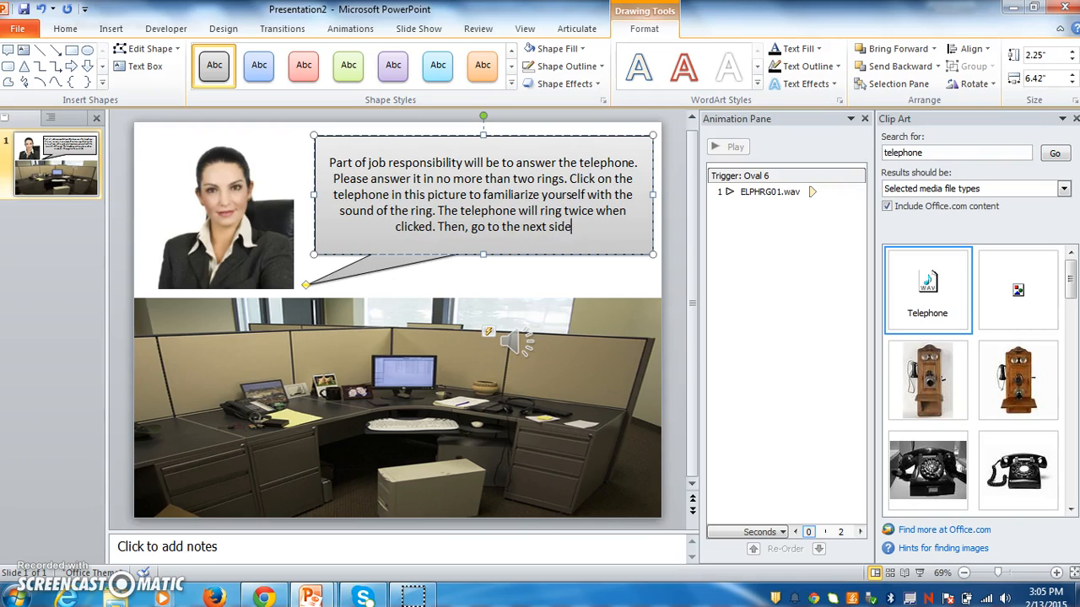
Step: Left-align all of the text in the callout
{"action": "left_click", "coordinate": [333, 161]}
{"action": "left_click_drag", "start_coordinate": [333, 161], "coordinate": [603, 227]}
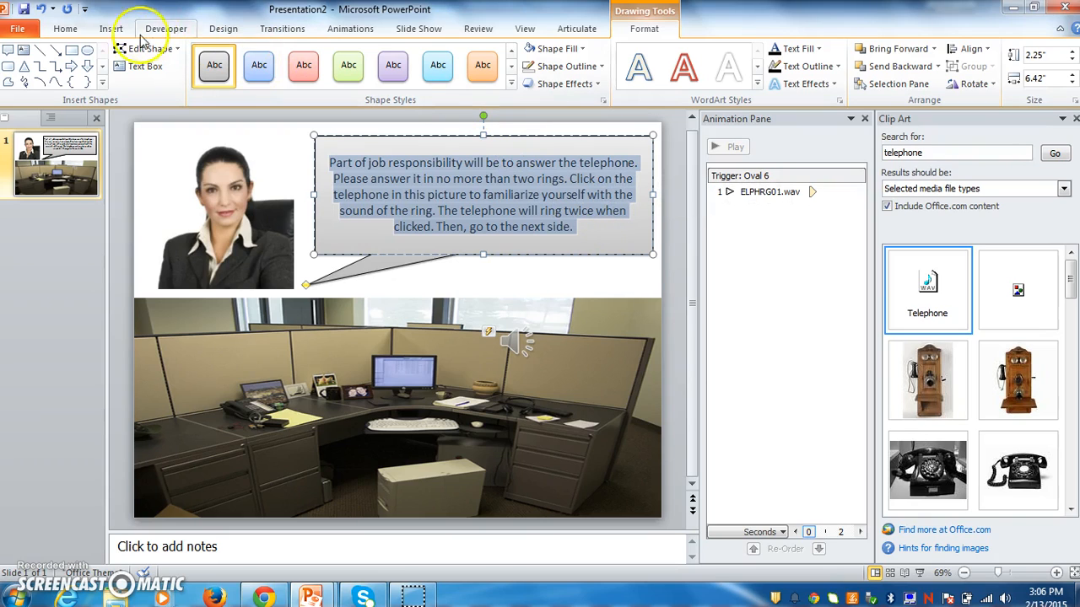
{"action": "left_click", "coordinate": [71, 30]}
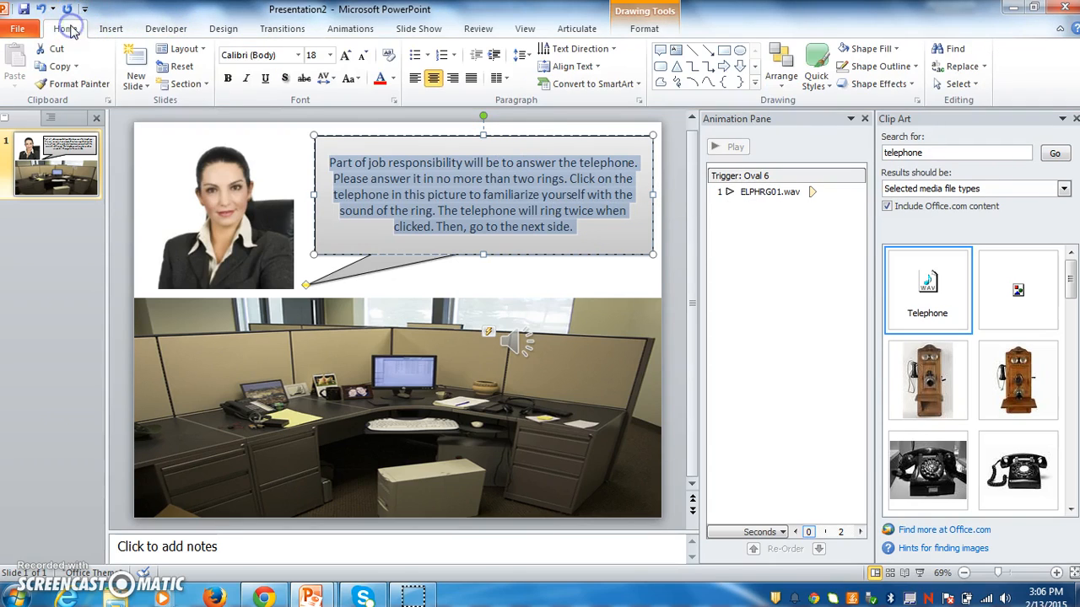
{"action": "left_click", "coordinate": [415, 81]}
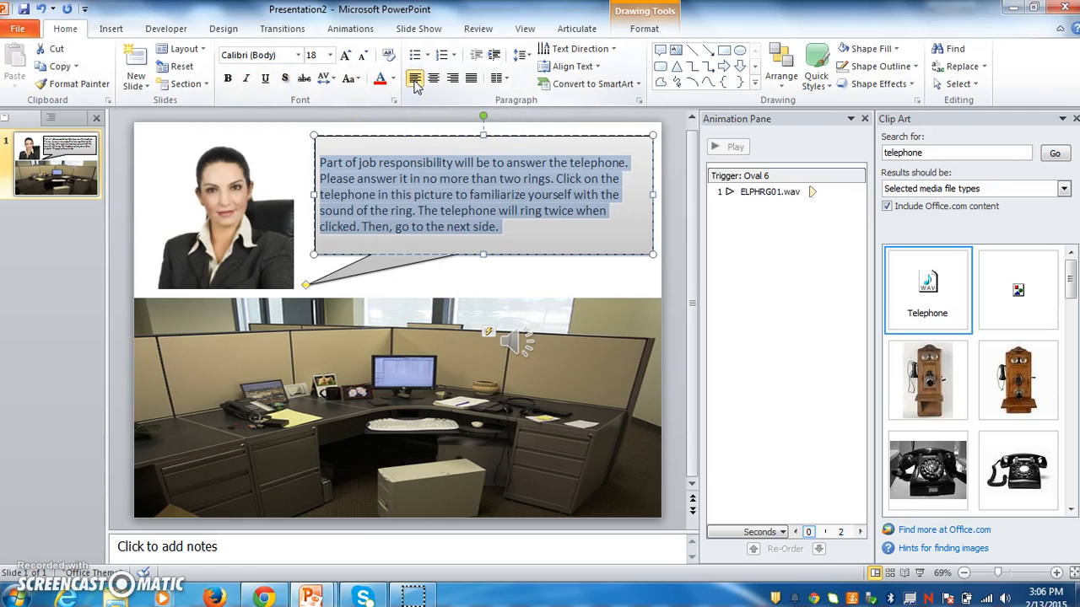
Step: Enlarge all of the callout text to 20 pt so that it still fits inside the callout
{"action": "left_click", "coordinate": [349, 56]}
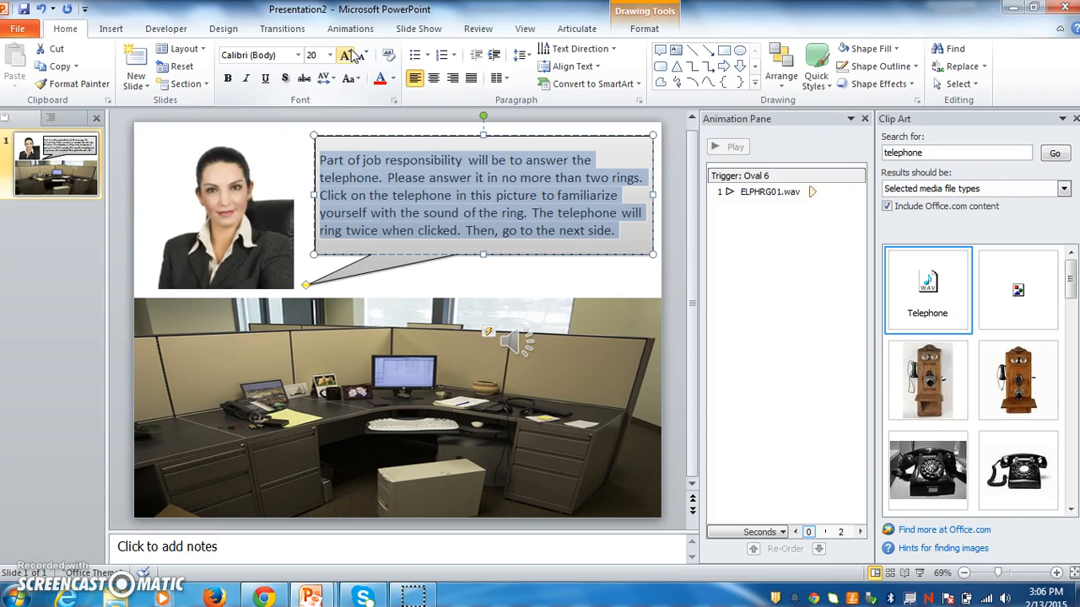
{"action": "left_click", "coordinate": [350, 54]}
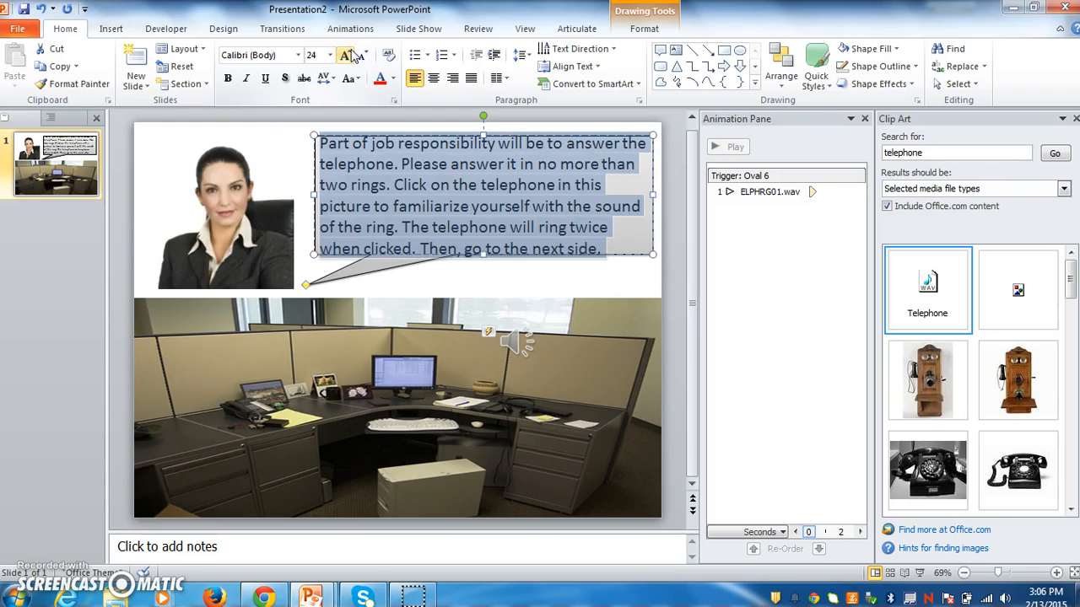
{"action": "left_click", "coordinate": [363, 55]}
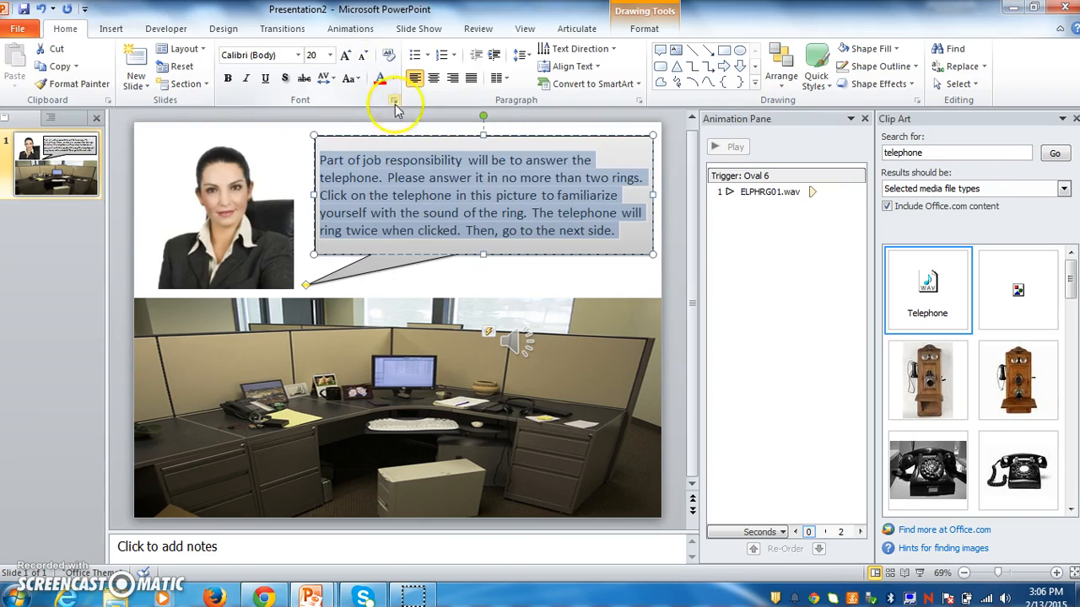
{"action": "left_click", "coordinate": [514, 280]}
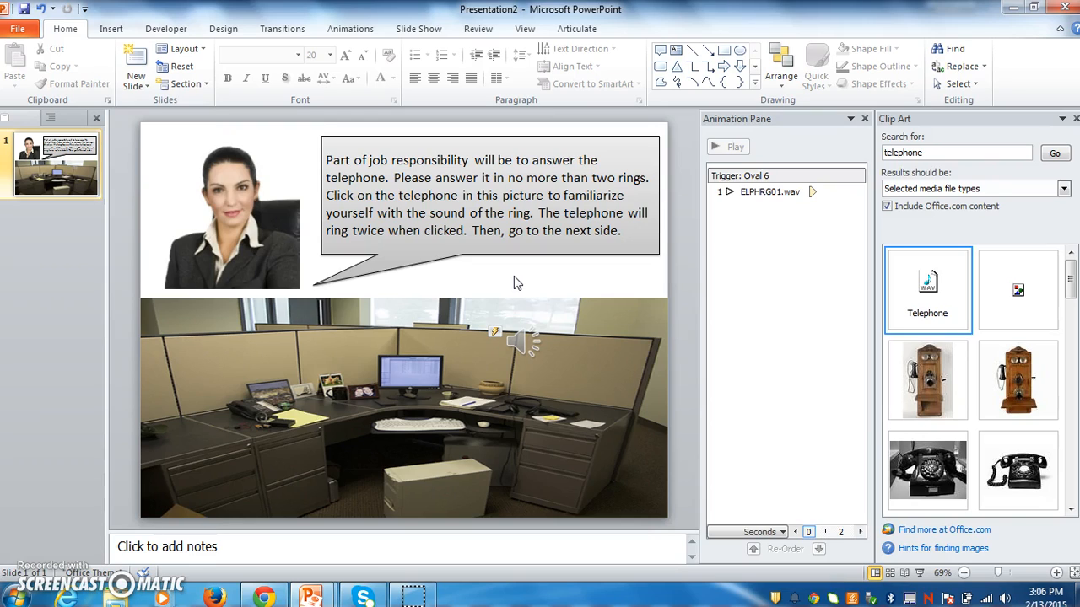
{"action": "left_click", "coordinate": [112, 30]}
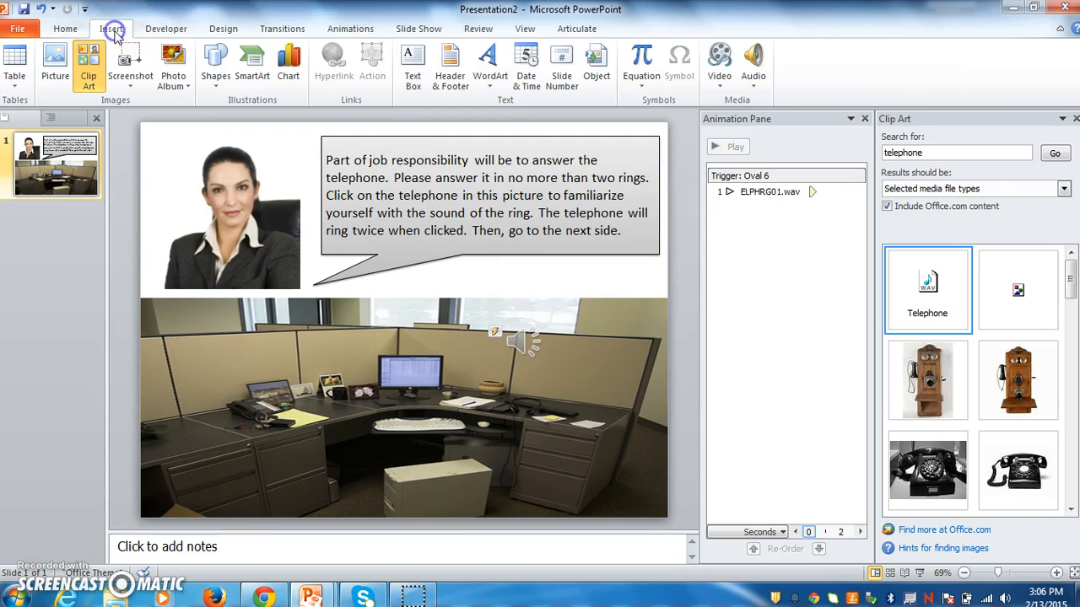
{"action": "left_click", "coordinate": [752, 80]}
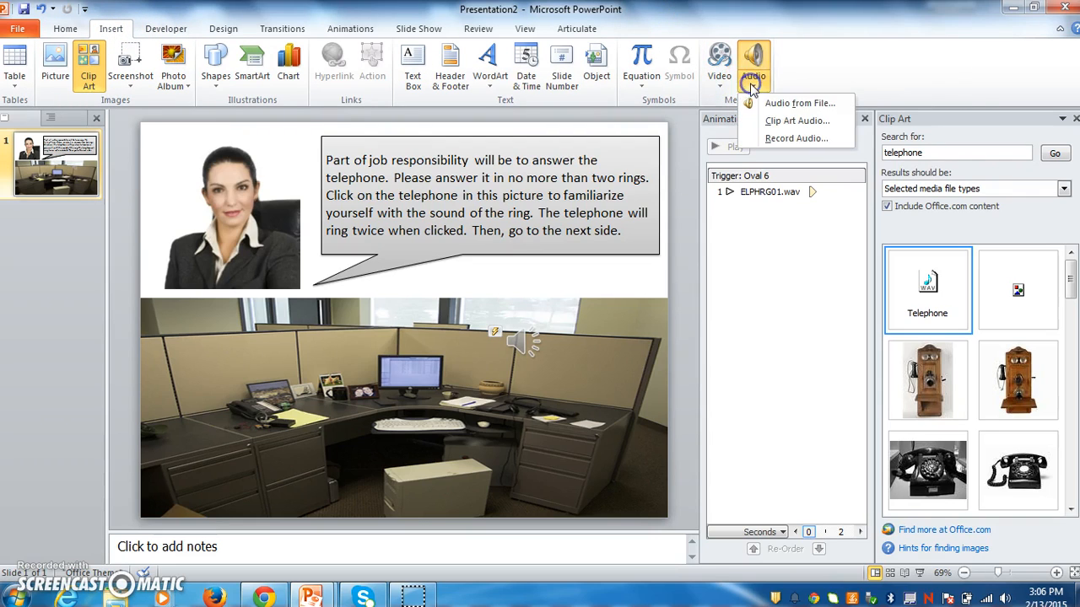
{"action": "left_click", "coordinate": [785, 140]}
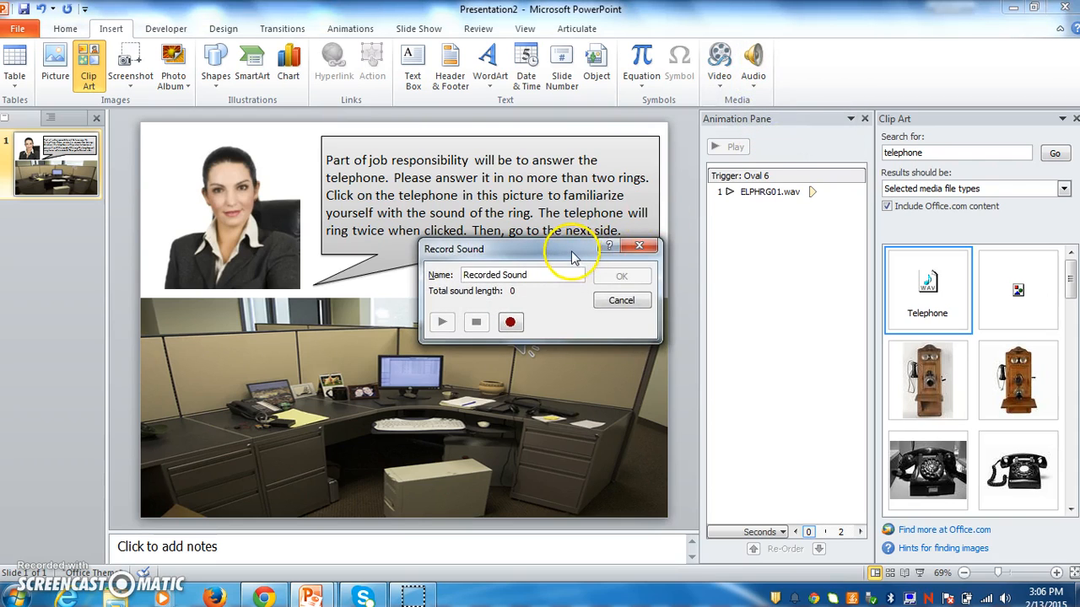
{"action": "left_click_drag", "start_coordinate": [572, 257], "coordinate": [561, 322]}
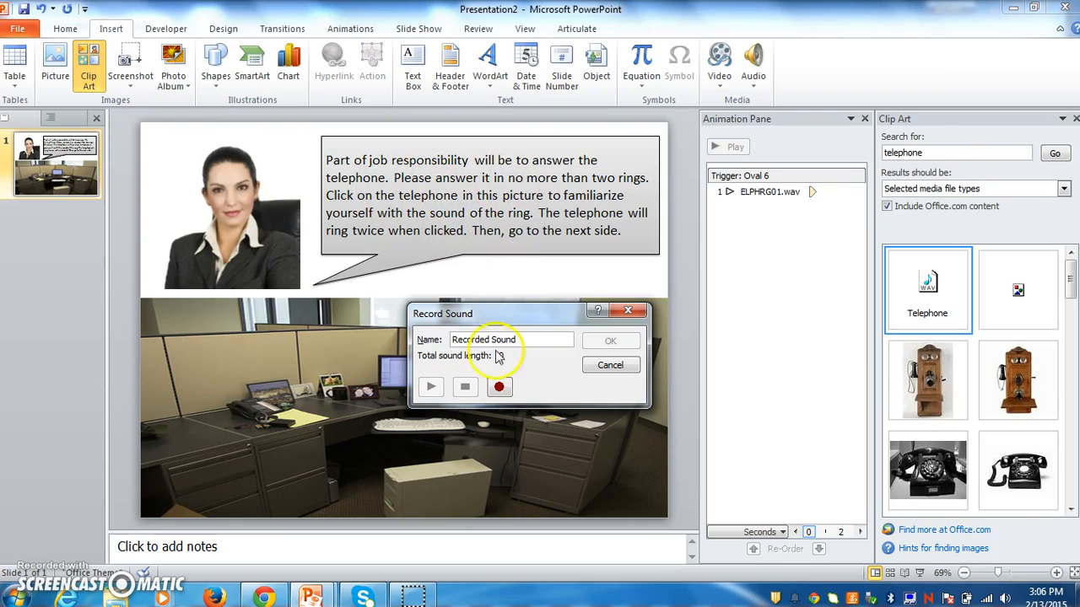
{"action": "left_click", "coordinate": [500, 388]}
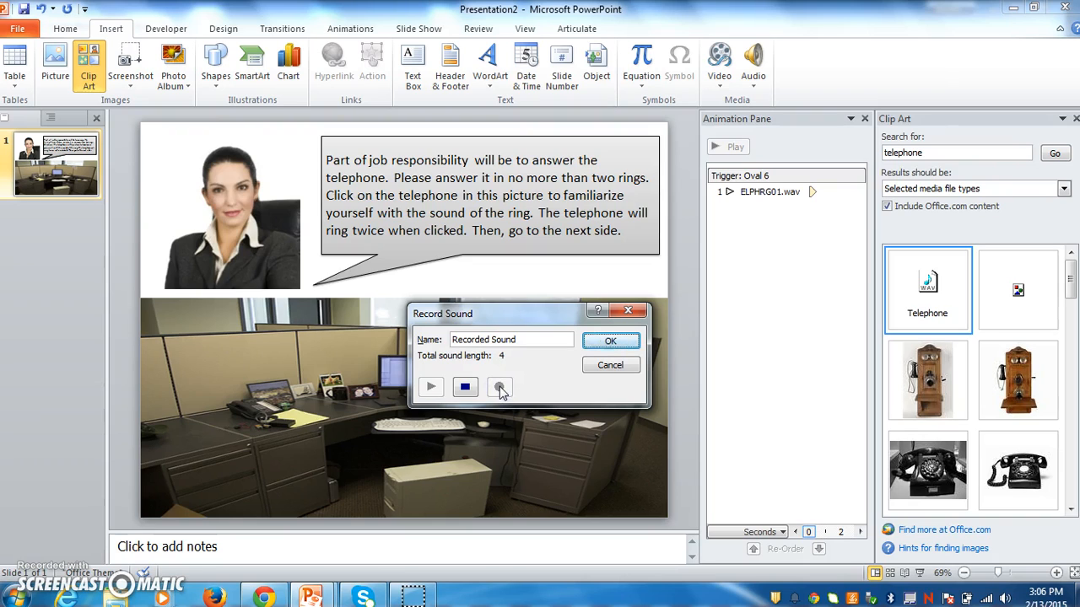
{"action": "left_click", "coordinate": [617, 366]}
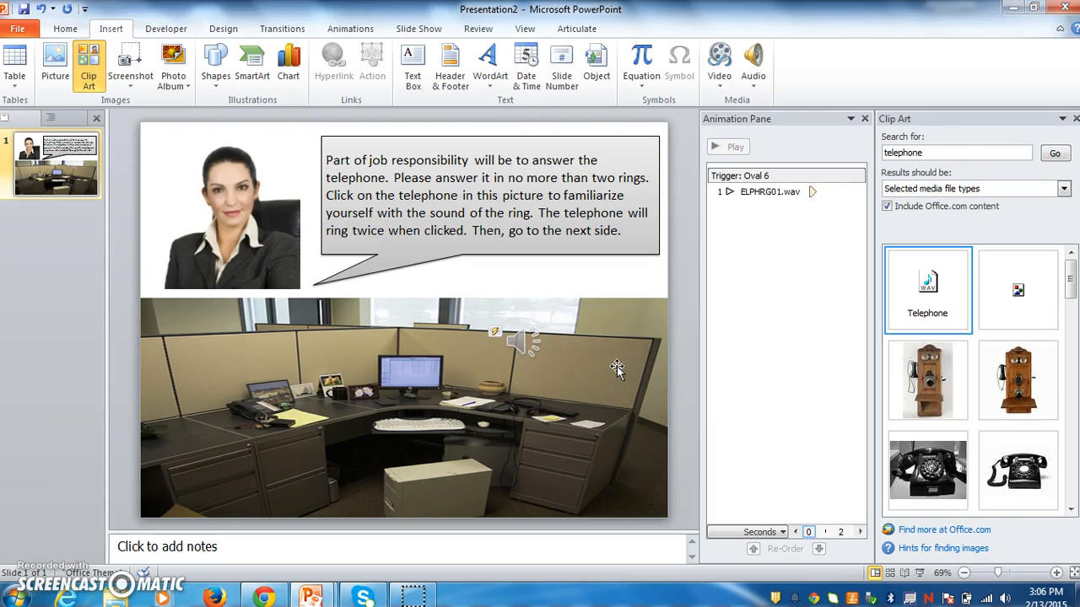
Step: Correct the start of the callout text to read "Part of your job responsibility"
{"action": "left_click", "coordinate": [392, 158]}
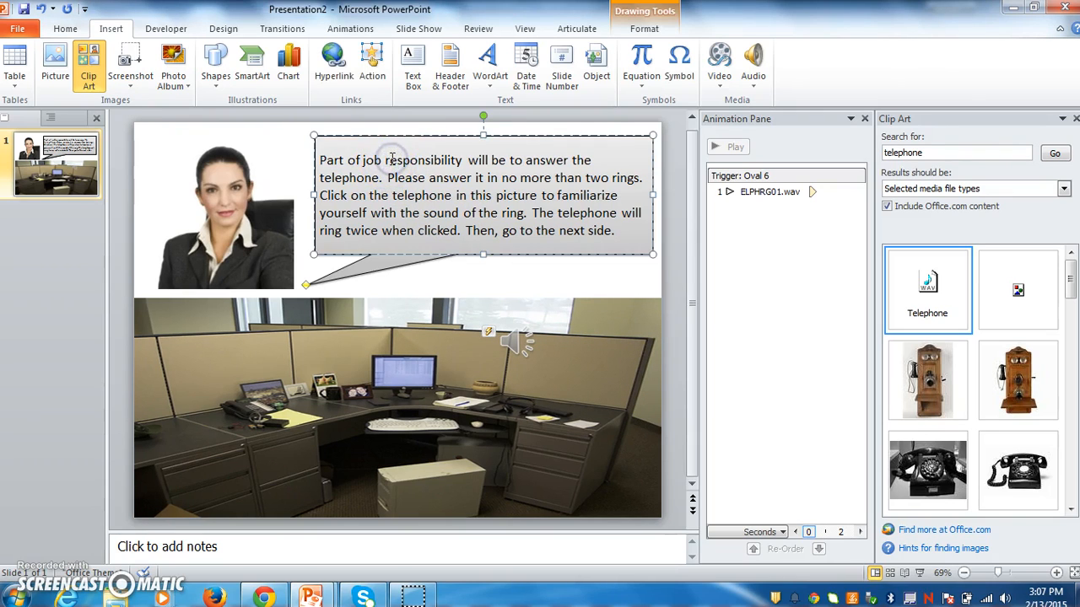
{"action": "type", "text": "your"}
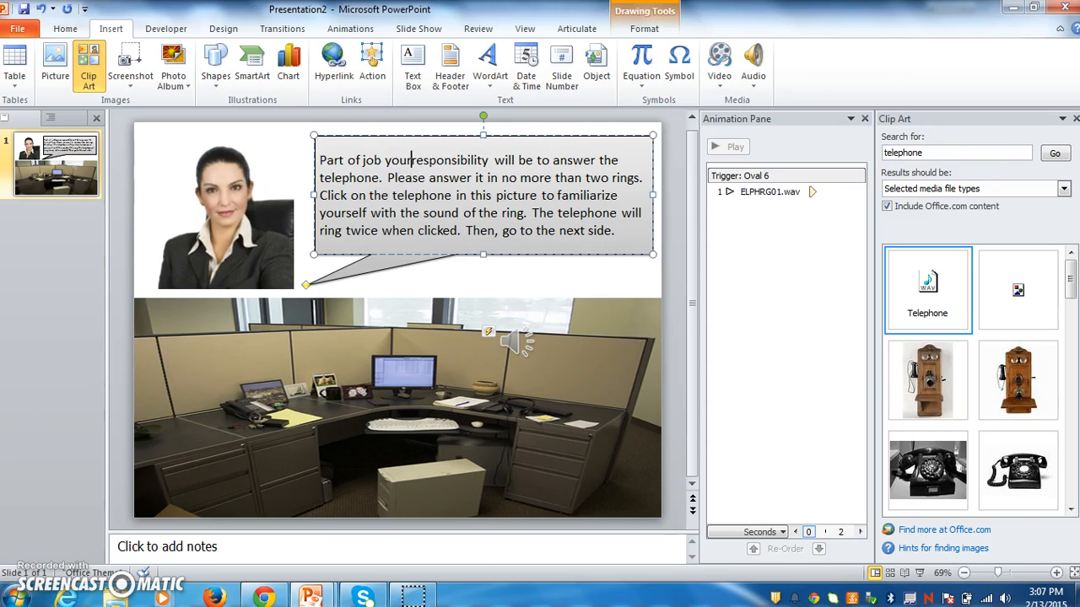
{"action": "key", "text": "BackSpace"}
{"action": "key", "text": "BackSpace"}
{"action": "key", "text": "BackSpace"}
{"action": "key", "text": "BackSpace"}
{"action": "key", "text": "BackSpace"}
{"action": "key", "text": "BackSpace"}
{"action": "key", "text": "BackSpace"}
{"action": "key", "text": "BackSpace"}
{"action": "key", "text": "BackSpace"}
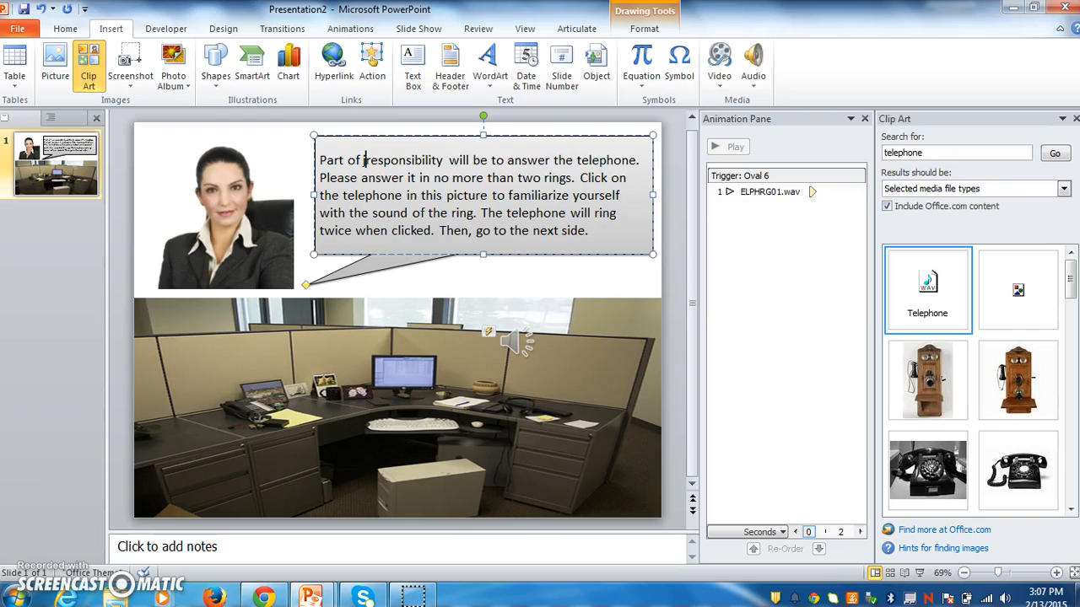
{"action": "type", "text": "your job"}
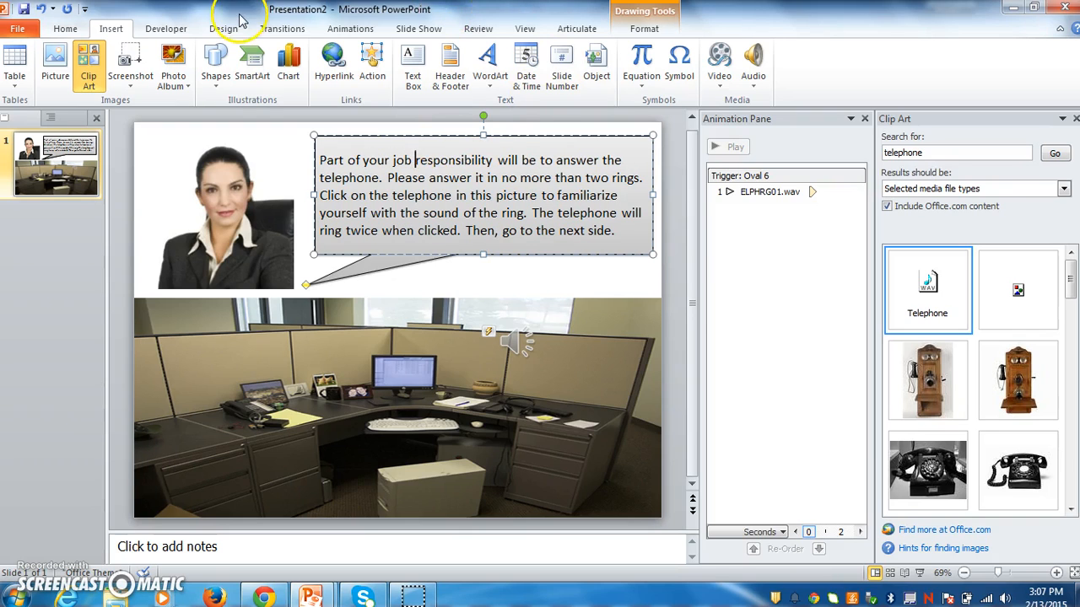
Step: Record an audio narration for the slide and insert it under the name Recorded Sound
{"action": "left_click", "coordinate": [754, 80]}
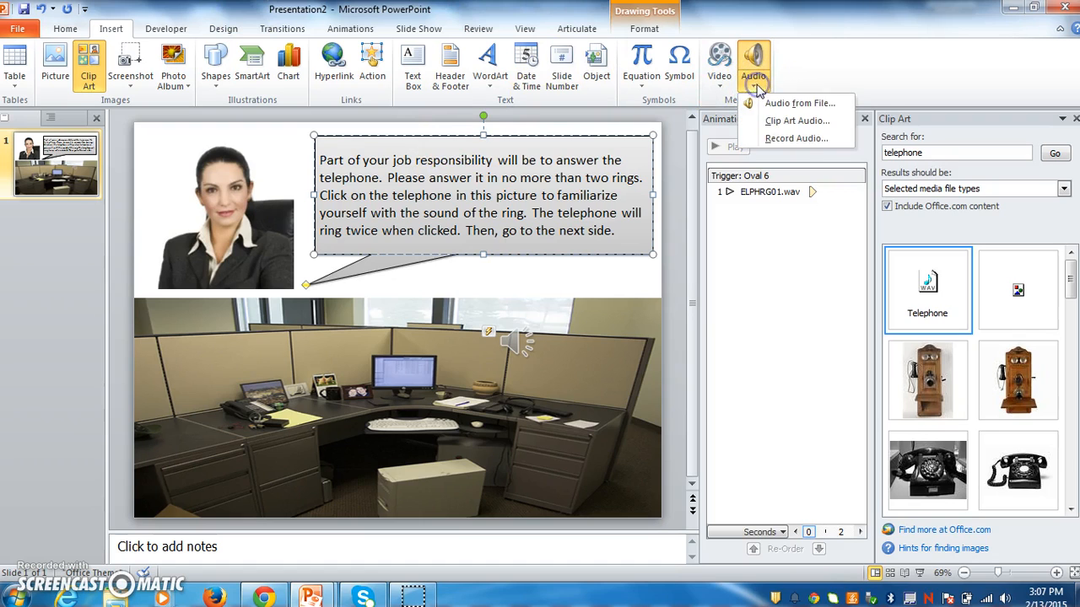
{"action": "left_click", "coordinate": [790, 138]}
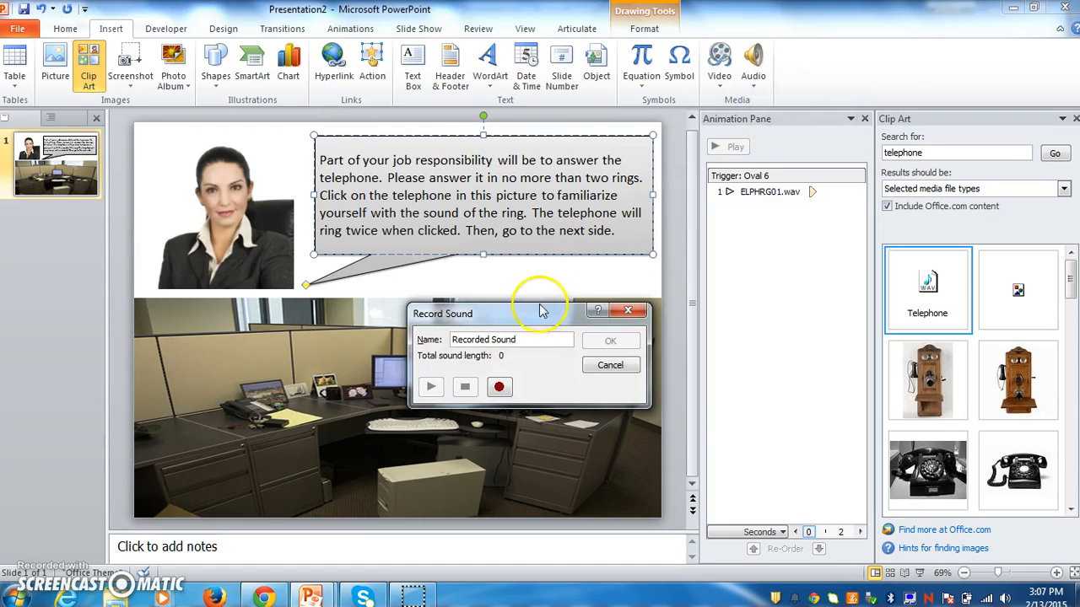
{"action": "left_click", "coordinate": [498, 387]}
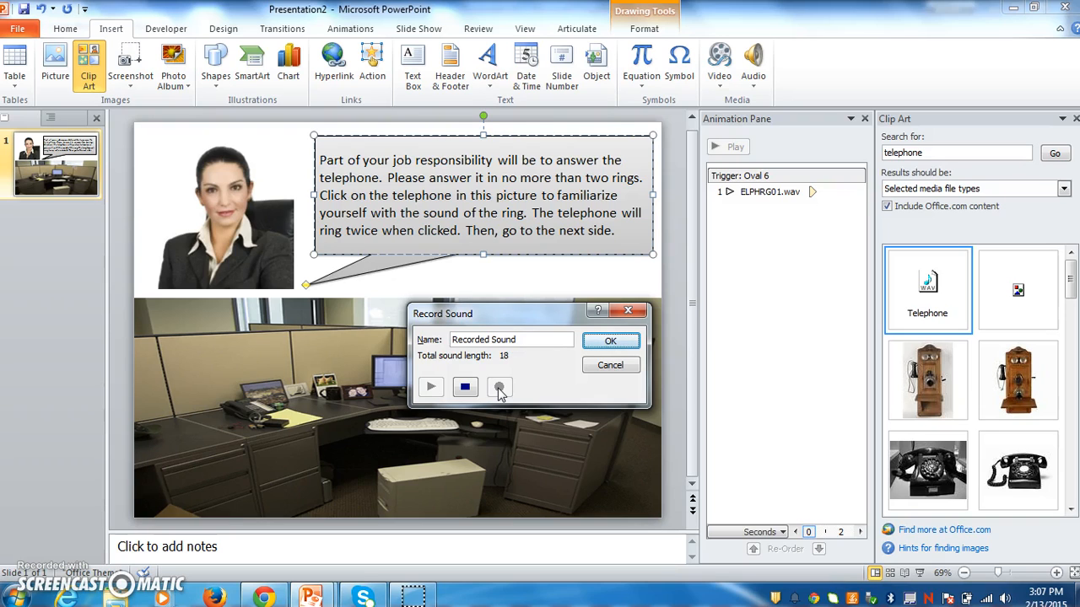
{"action": "left_click", "coordinate": [623, 340]}
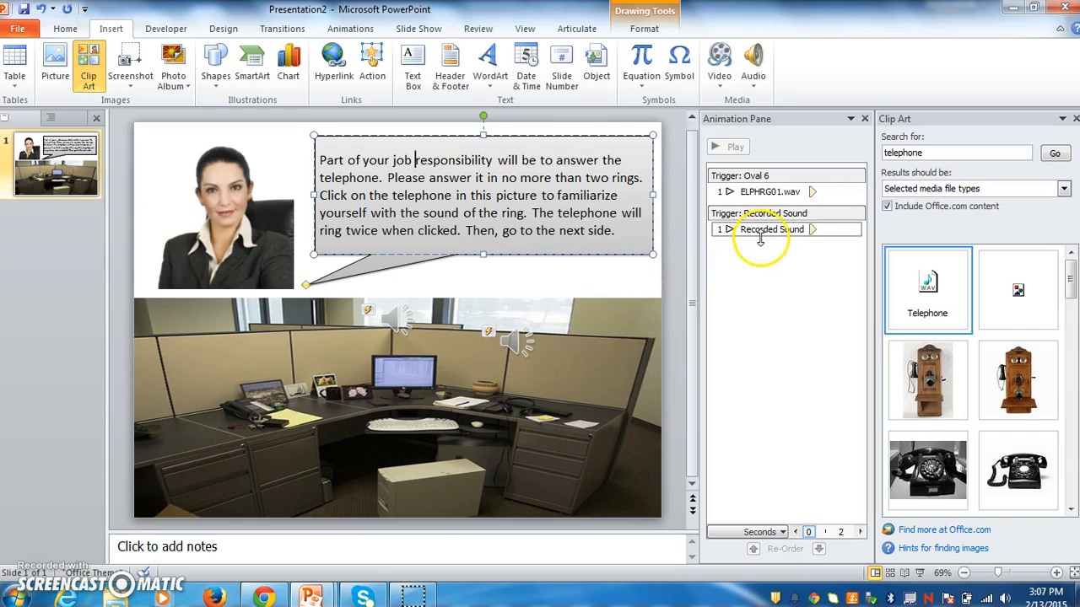
Step: Set the recorded narration's playback to start automatically
{"action": "left_click", "coordinate": [766, 188]}
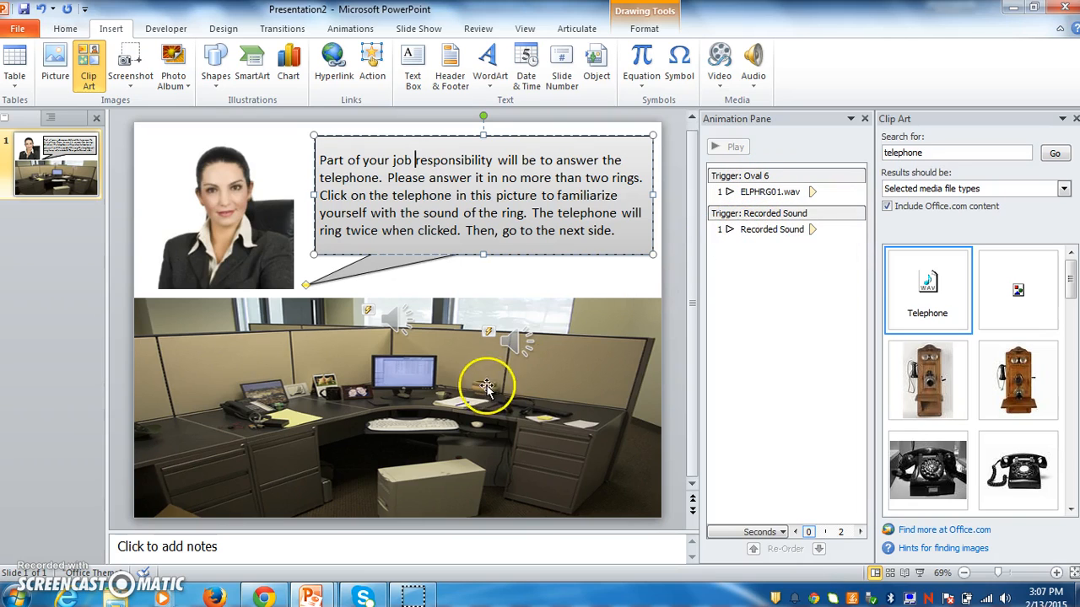
{"action": "left_click", "coordinate": [523, 336]}
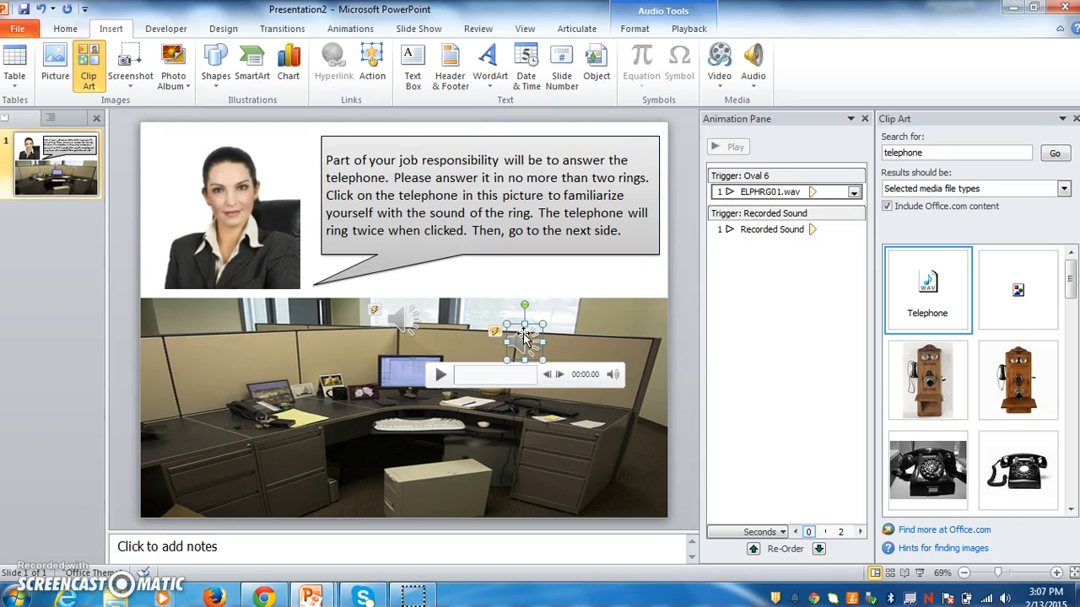
{"action": "left_click", "coordinate": [404, 319]}
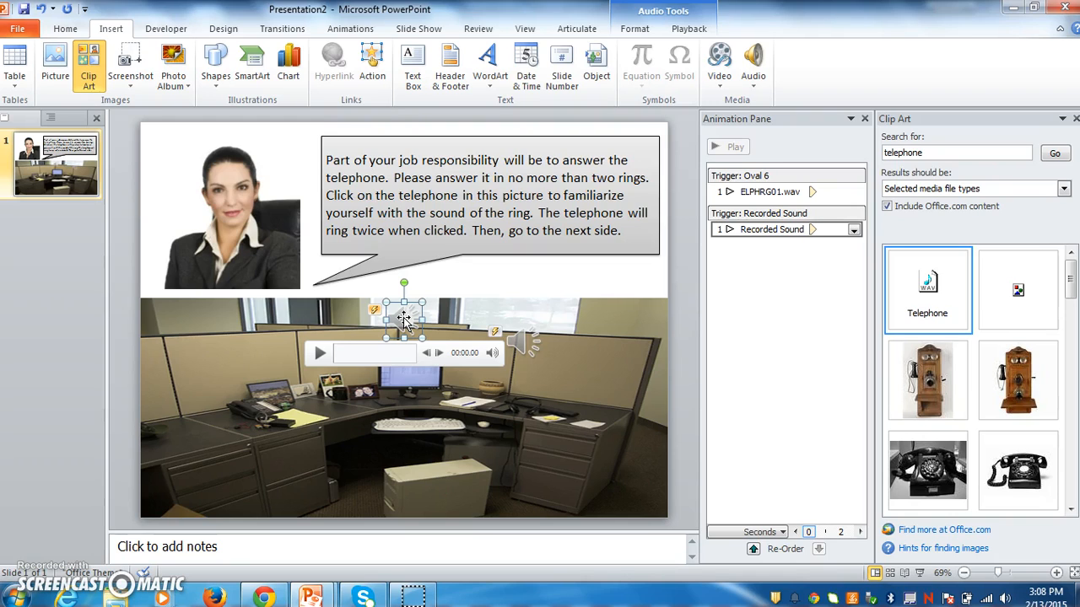
{"action": "left_click", "coordinate": [401, 319]}
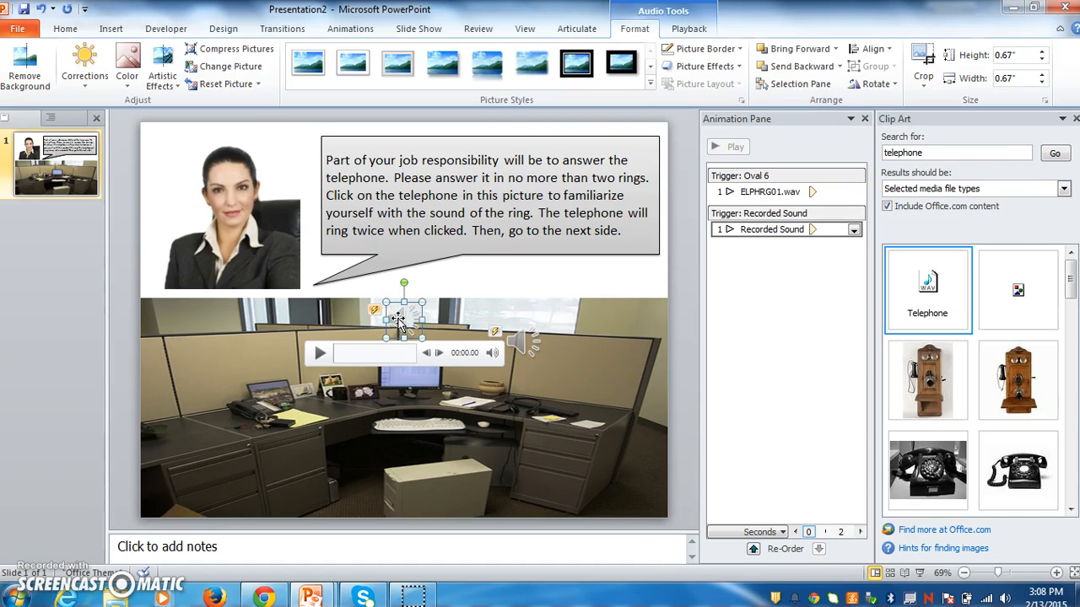
{"action": "left_click", "coordinate": [685, 27]}
{"action": "left_click", "coordinate": [685, 28]}
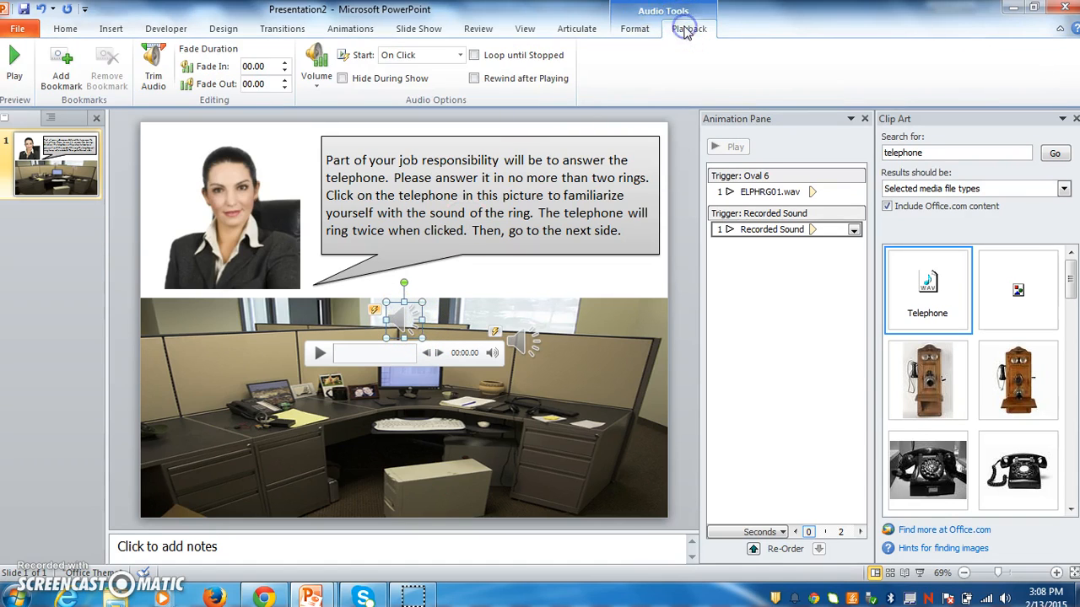
{"action": "left_click", "coordinate": [461, 56]}
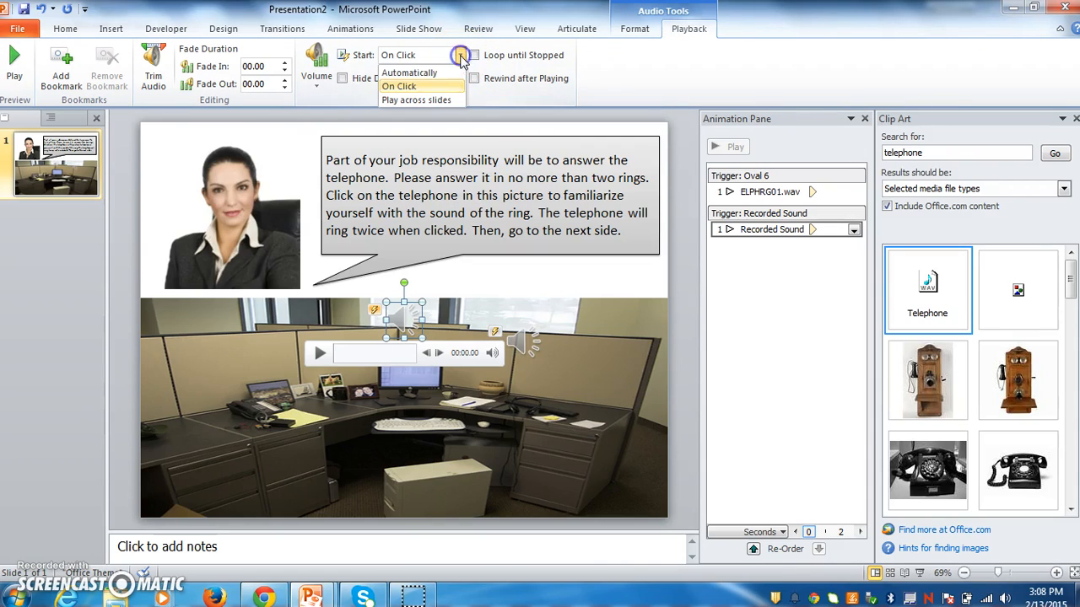
{"action": "left_click", "coordinate": [444, 73]}
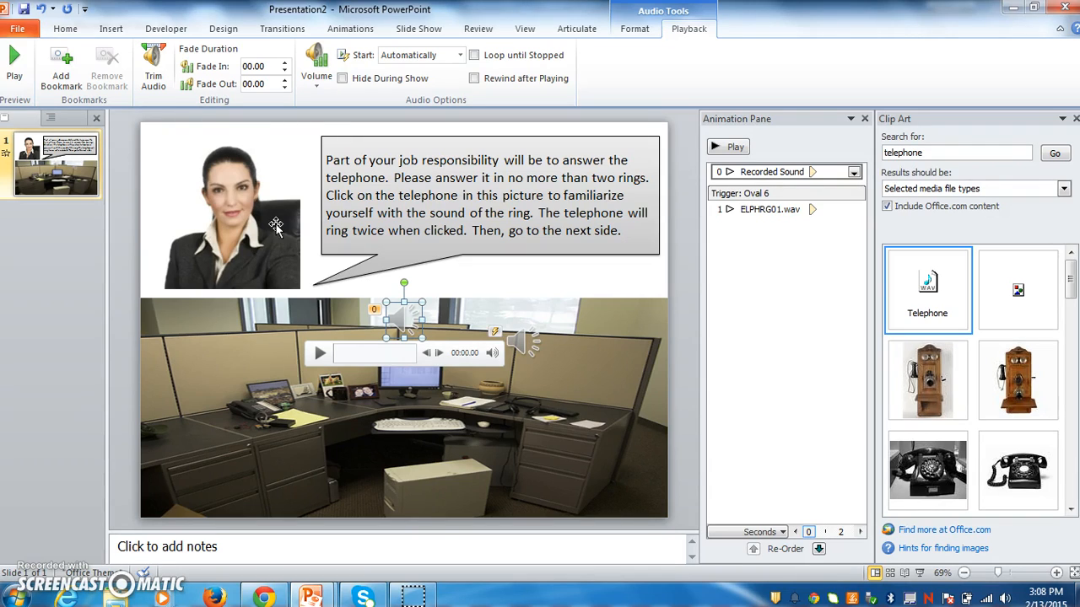
Step: Run the slide show from the beginning to test the narration and the phone ring
{"action": "key", "text": "F5"}
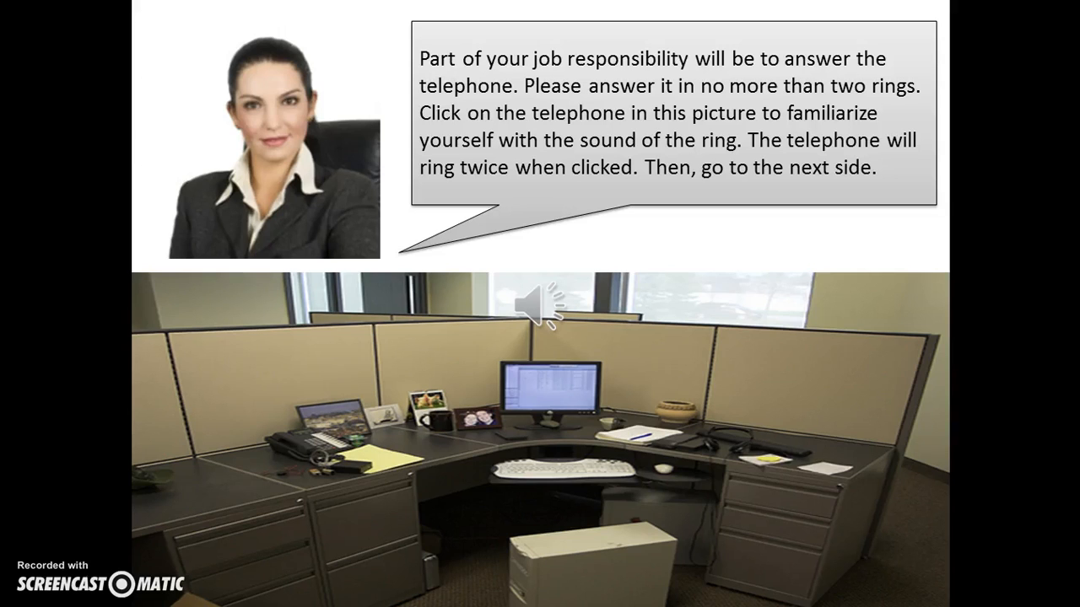